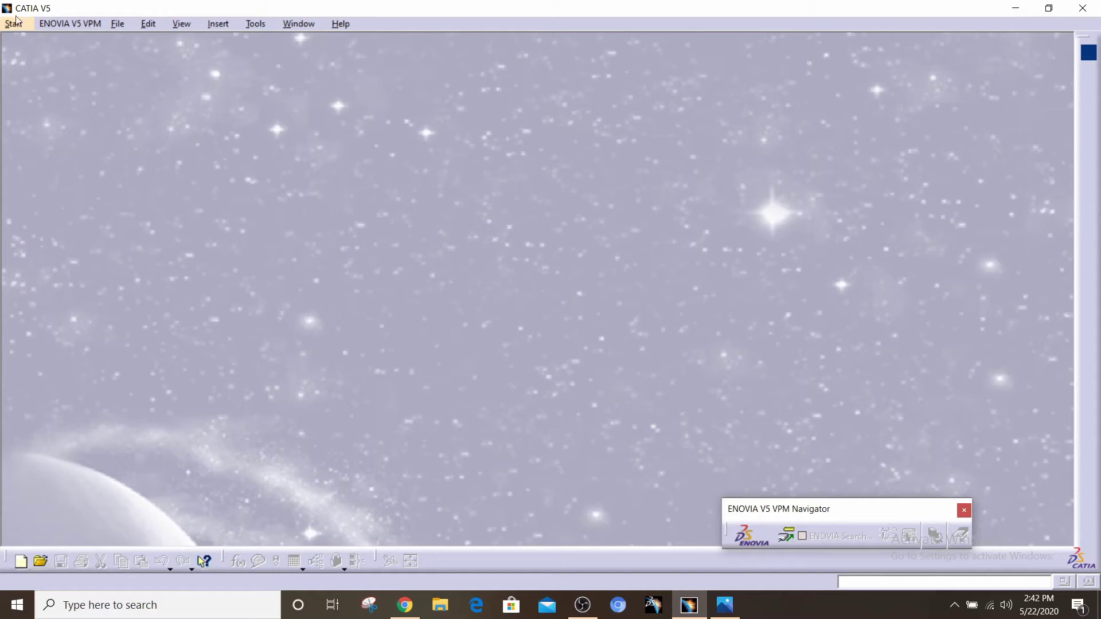
# Create a new empty part, Part1, from Start > Mechanical Design > Part Design
pyautogui.click(16, 26)
pyautogui.moveTo(52, 57)
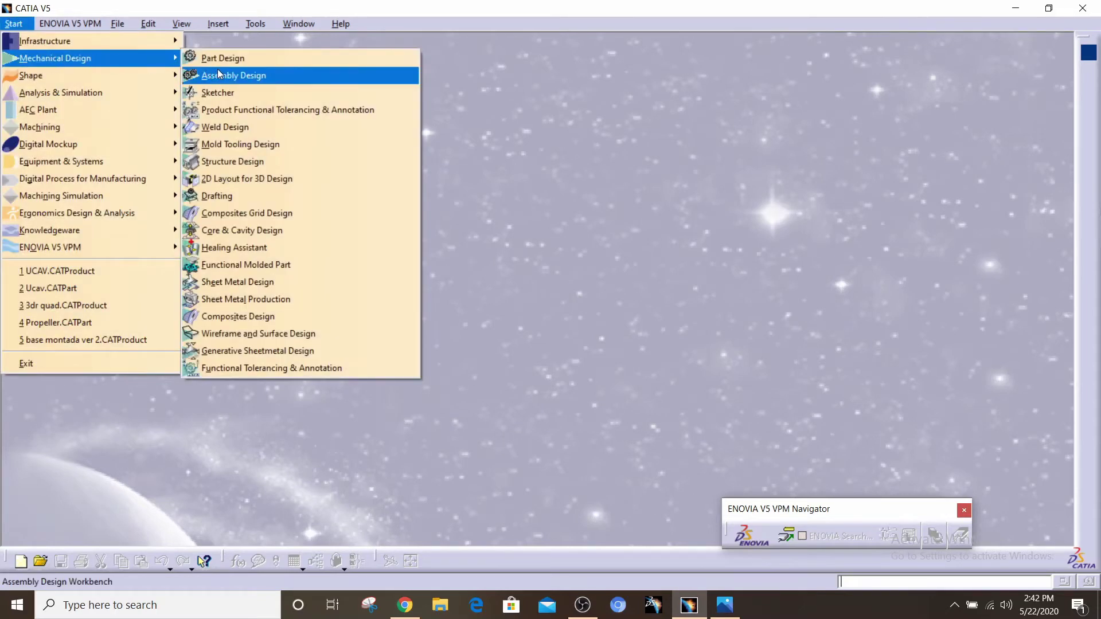
pyautogui.click(222, 58)
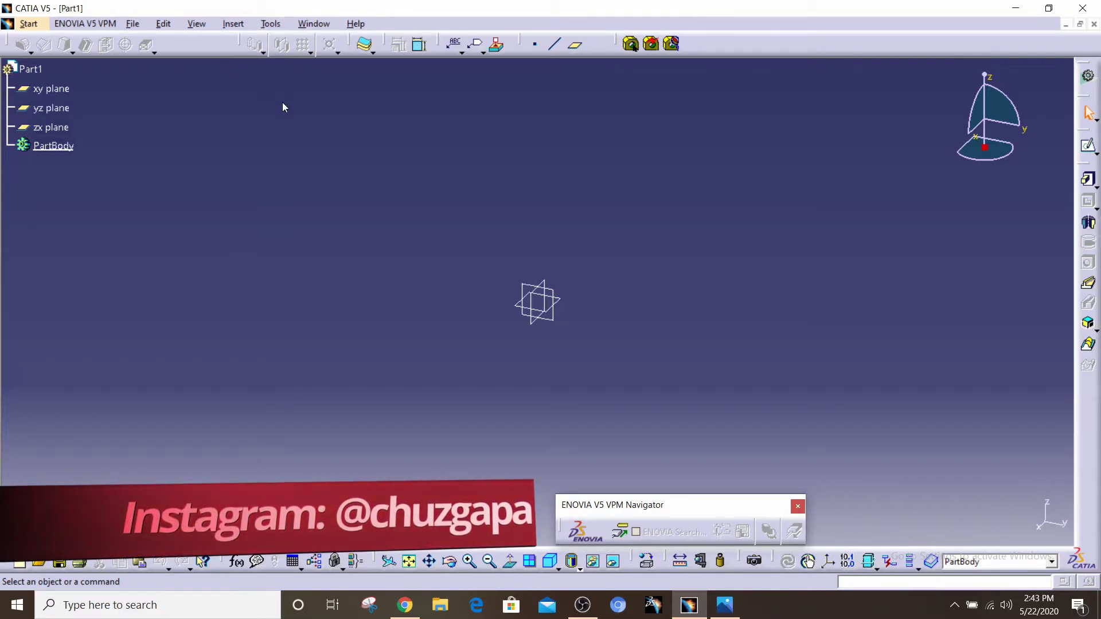
# Show the 10.png drawing of the round plate with the R 67.5 outline in Photos
pyautogui.click(725, 599)
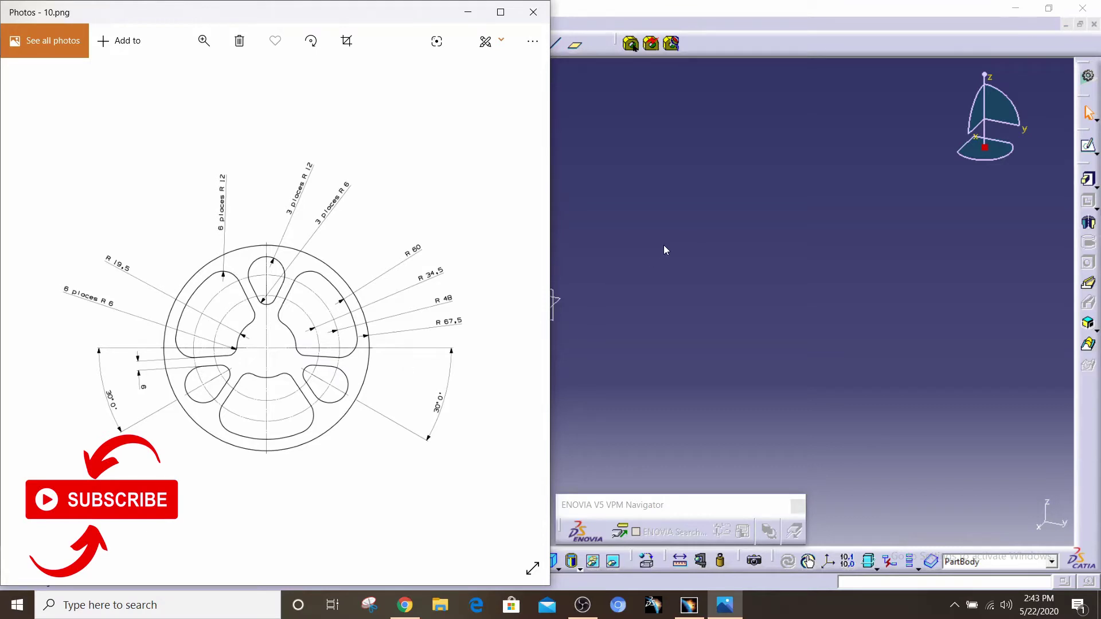
# Bring the empty Part1 in CATIA back in front of the Photos drawing
pyautogui.click(629, 254)
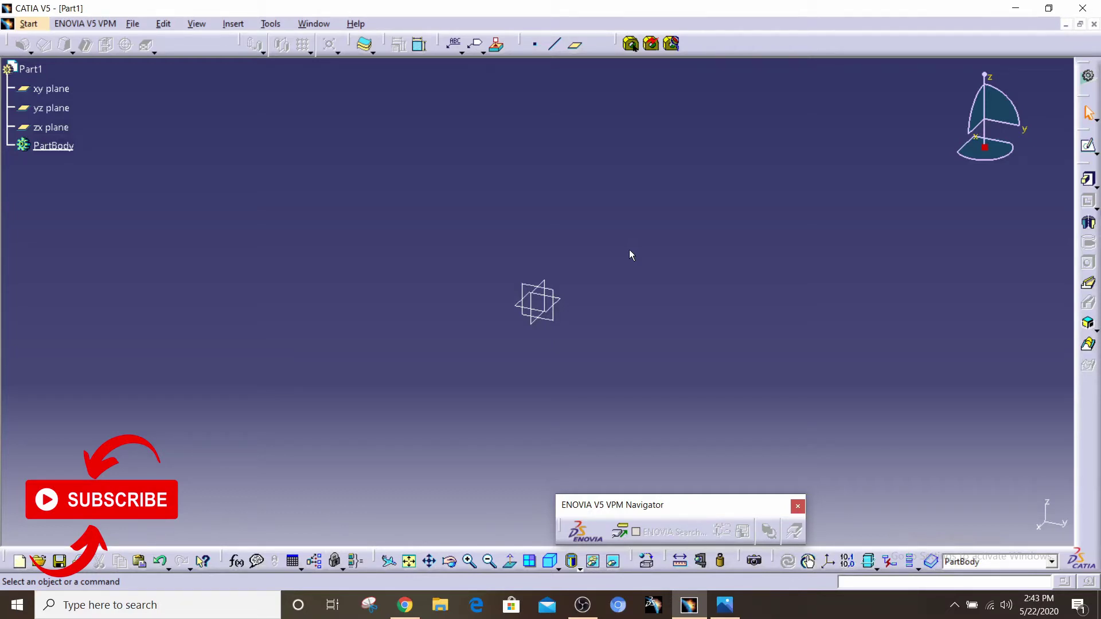
# Open a sketch on the xy plane and bring 10.png back up for reference
pyautogui.click(560, 298)
pyautogui.click(1089, 145)
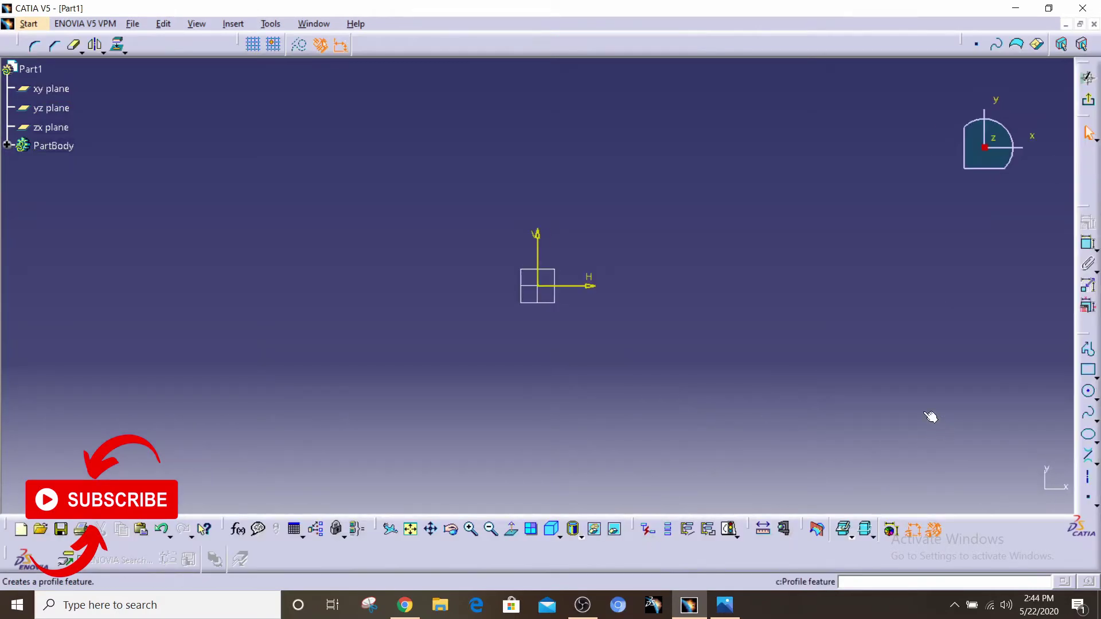
pyautogui.click(717, 608)
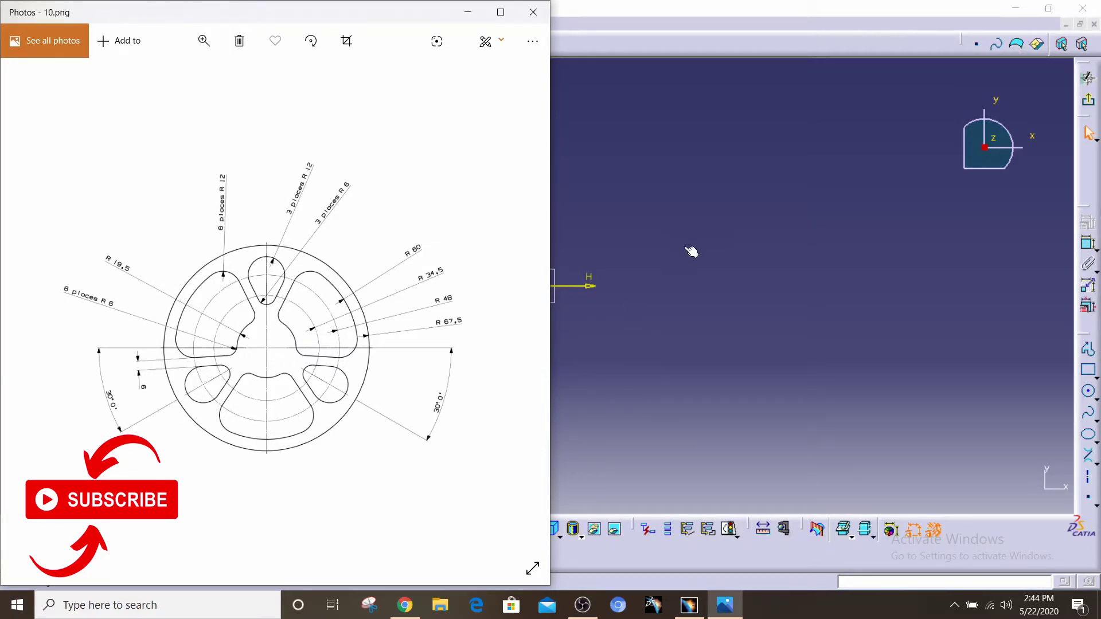
# Draw a circle centred on the sketch origin and constrain its radius to 67.5
pyautogui.click(895, 201)
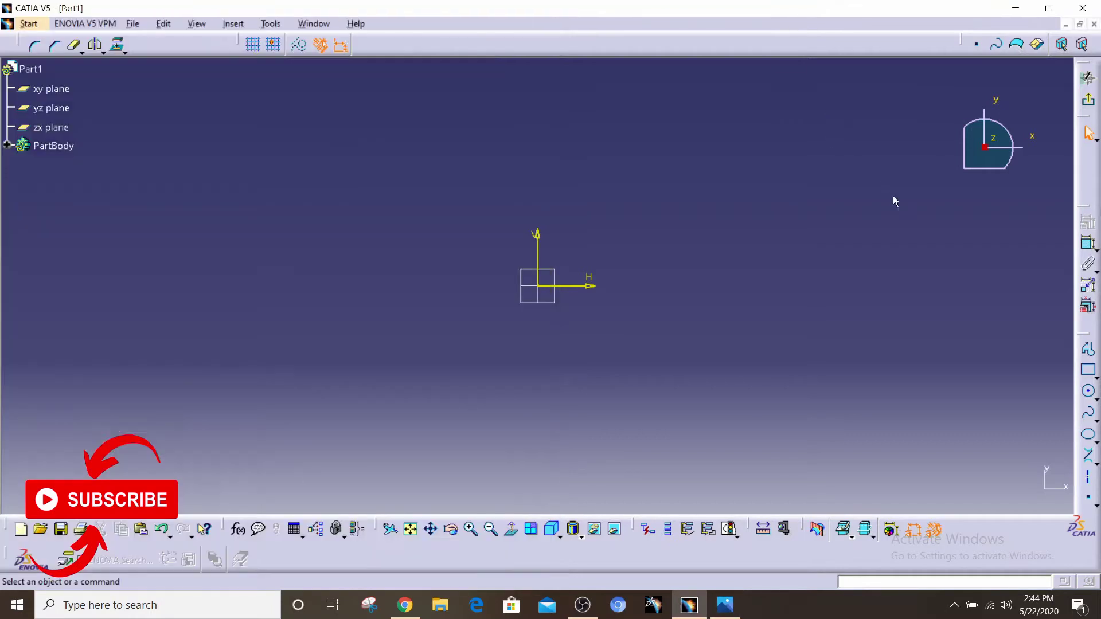
pyautogui.click(1088, 392)
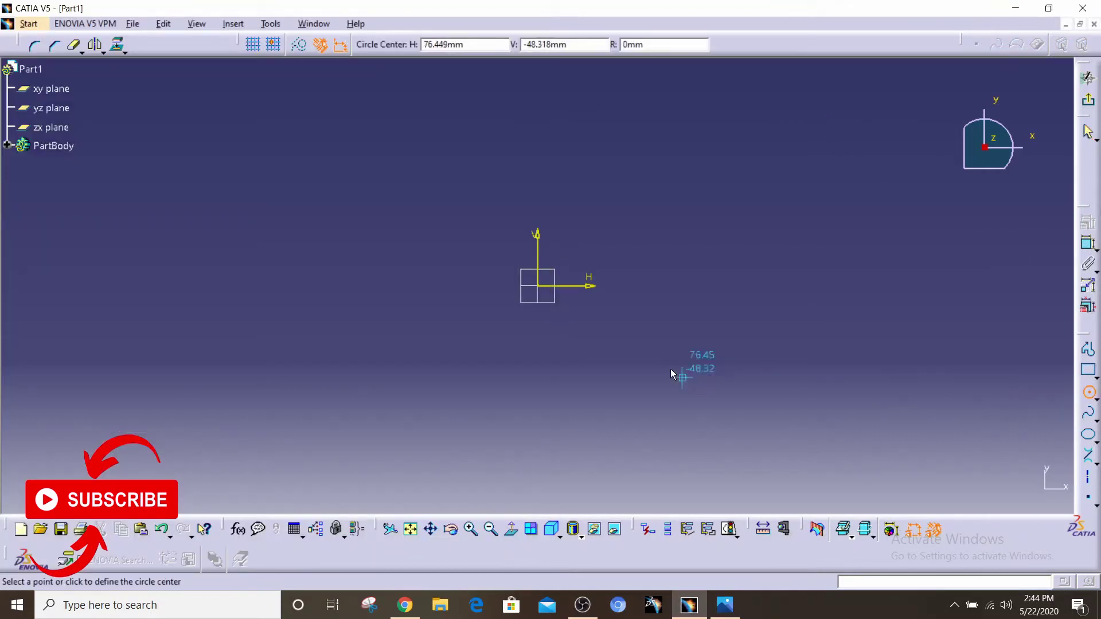
pyautogui.click(539, 287)
pyautogui.click(680, 237)
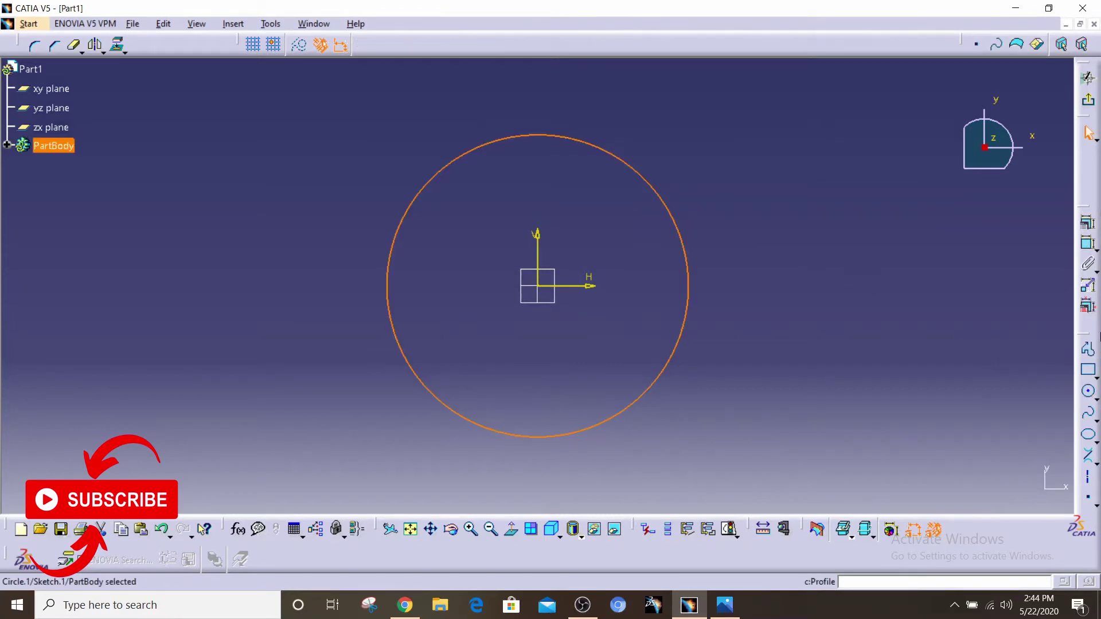
pyautogui.click(1088, 243)
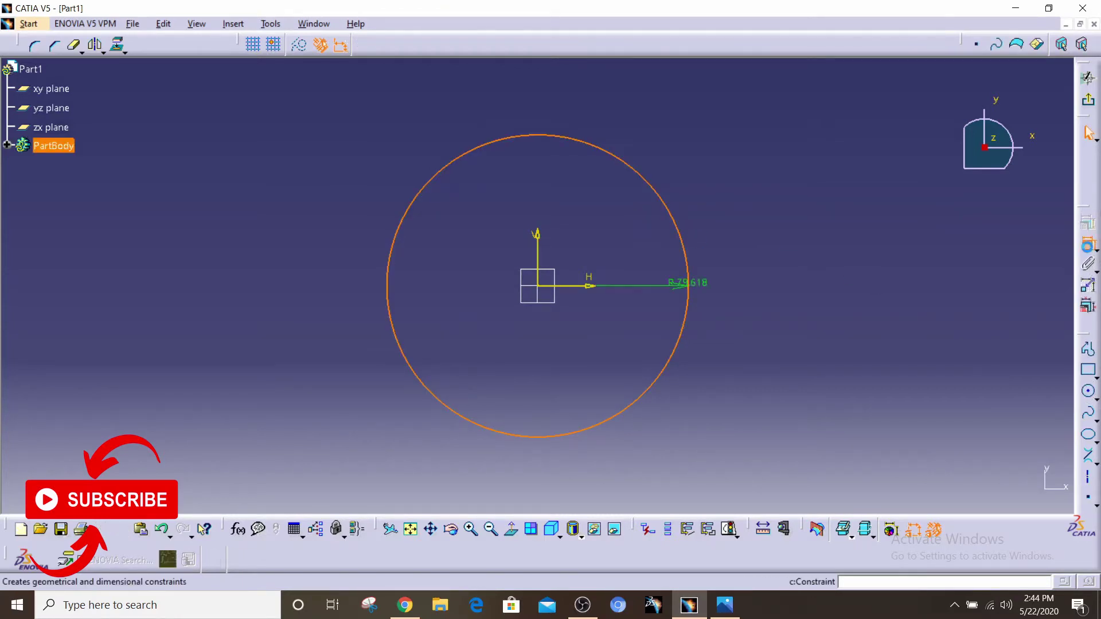
pyautogui.click(821, 202)
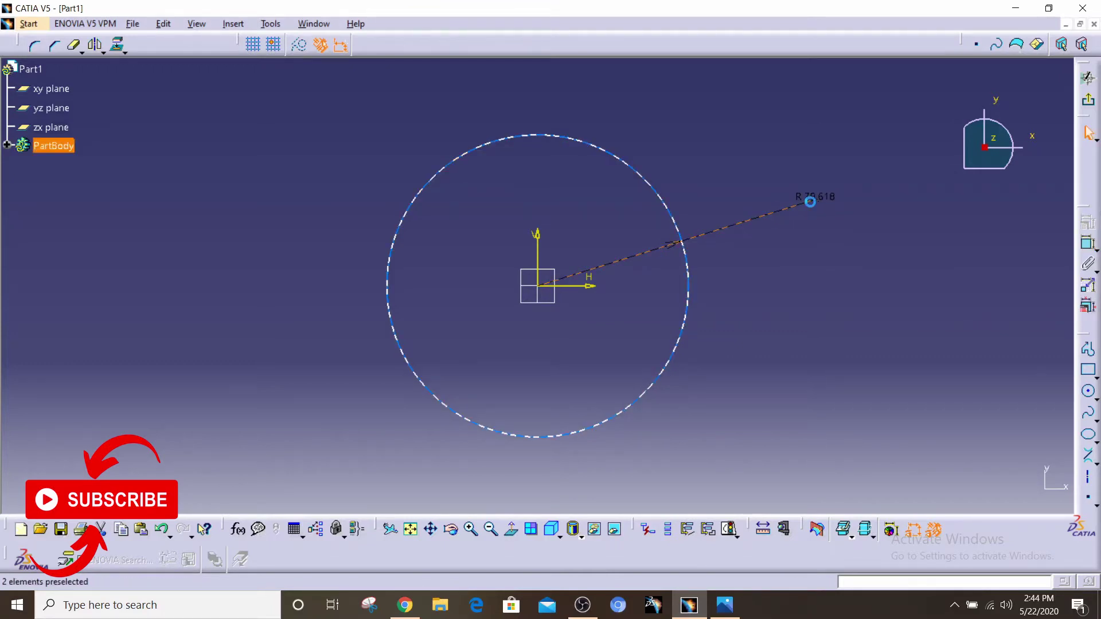
pyautogui.doubleClick(812, 197)
pyautogui.write('67.5')
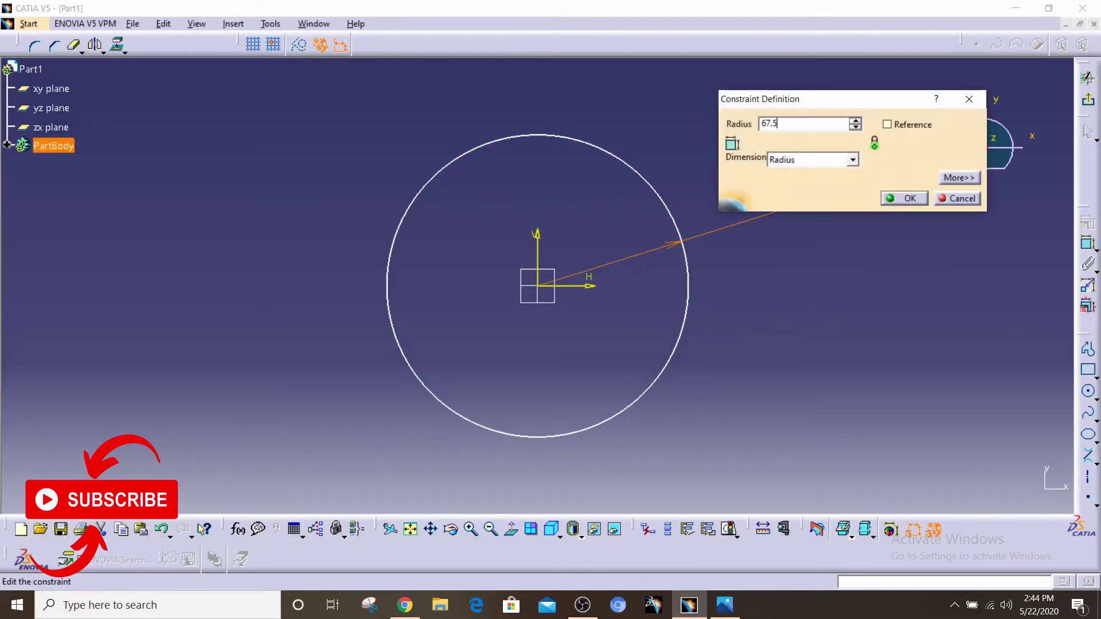
pyautogui.press('Return')
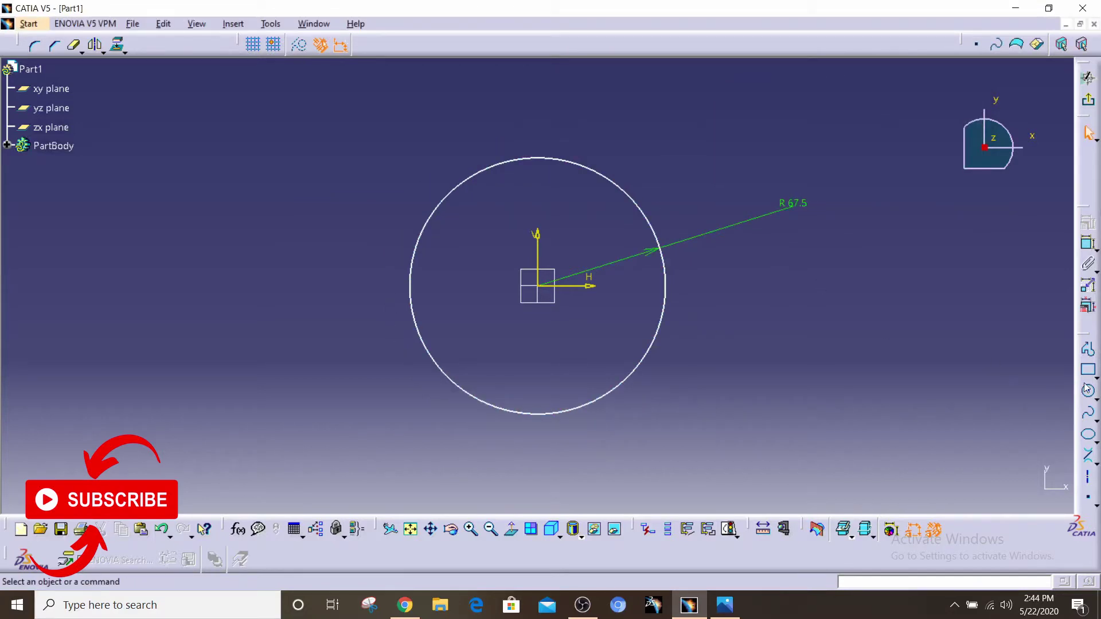
# Draw horizontal and vertical construction axes through the origin, extending beyond the R 67.5 circle
pyautogui.click(1088, 477)
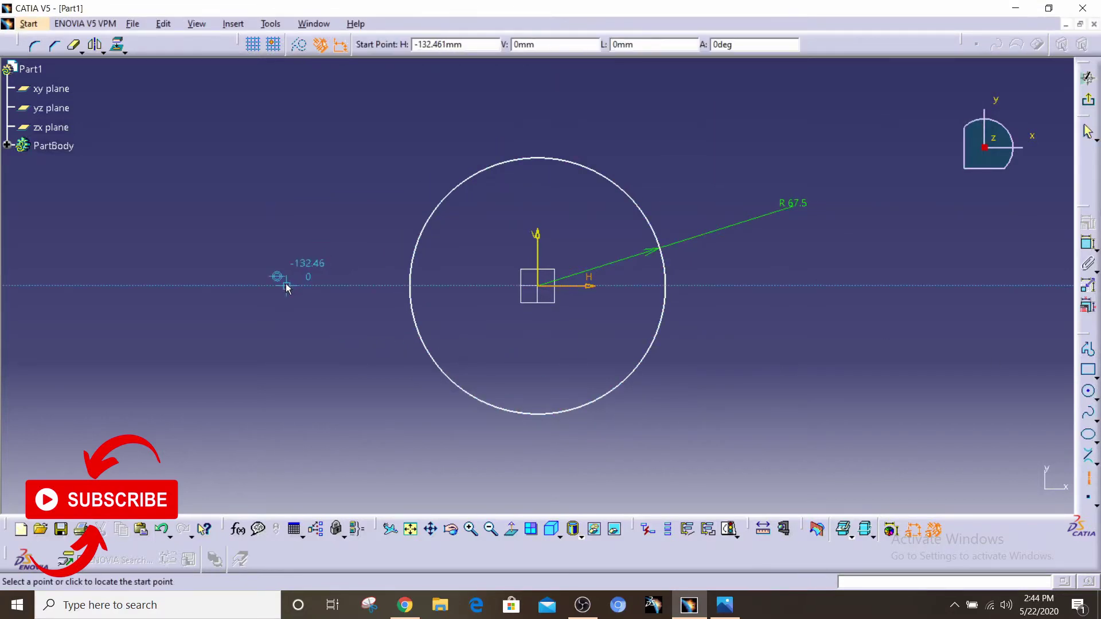
pyautogui.click(287, 285)
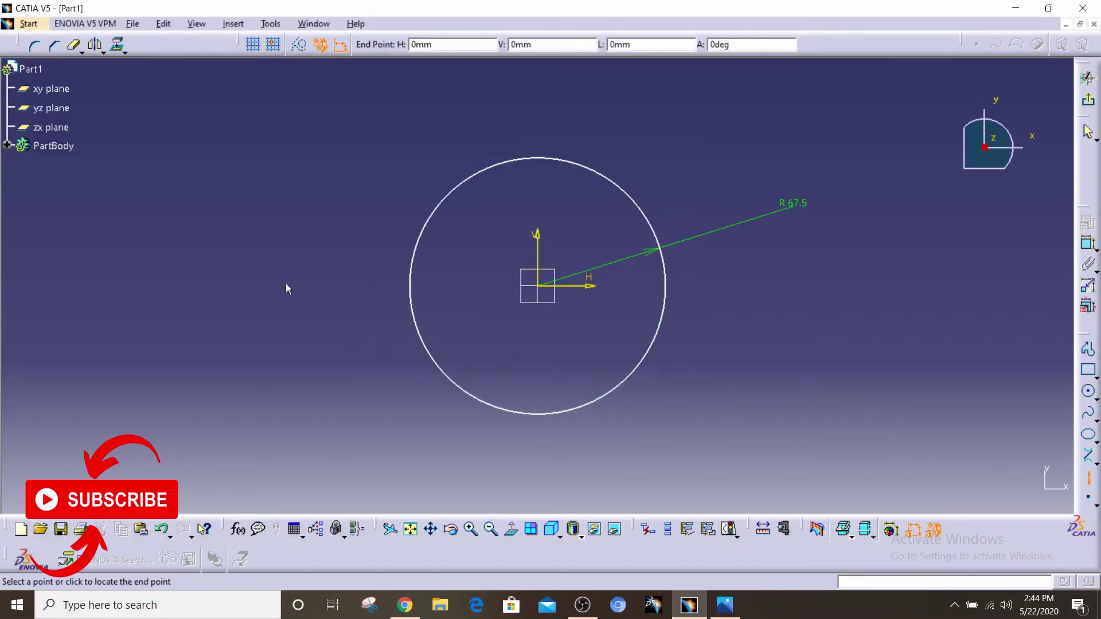
pyautogui.click(962, 289)
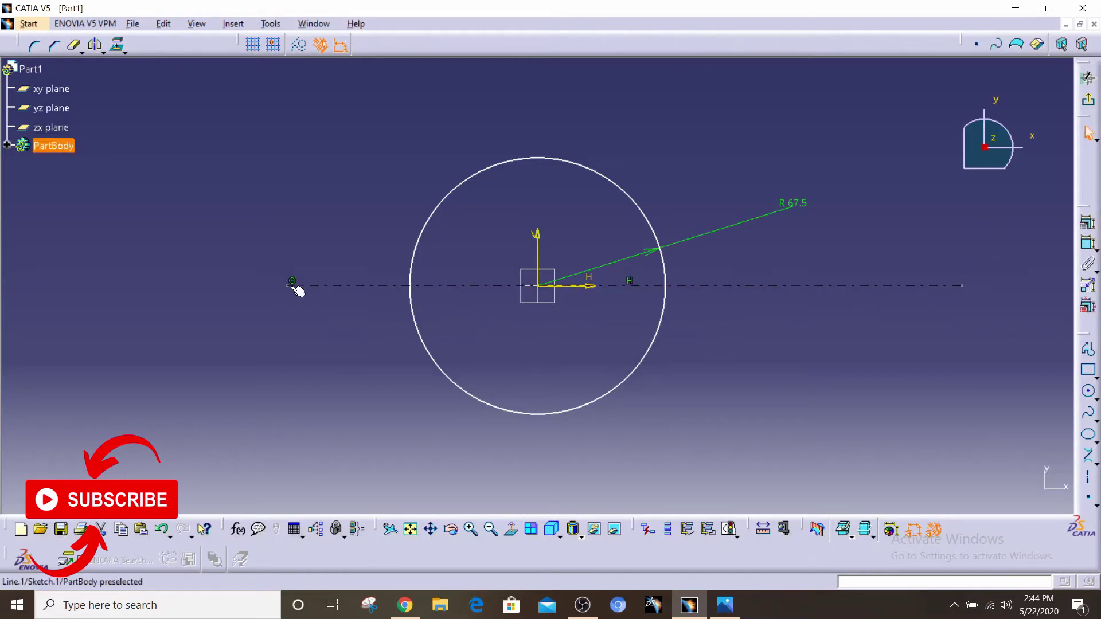
pyautogui.moveTo(294, 286); pyautogui.dragTo(244, 285)
pyautogui.click(838, 327)
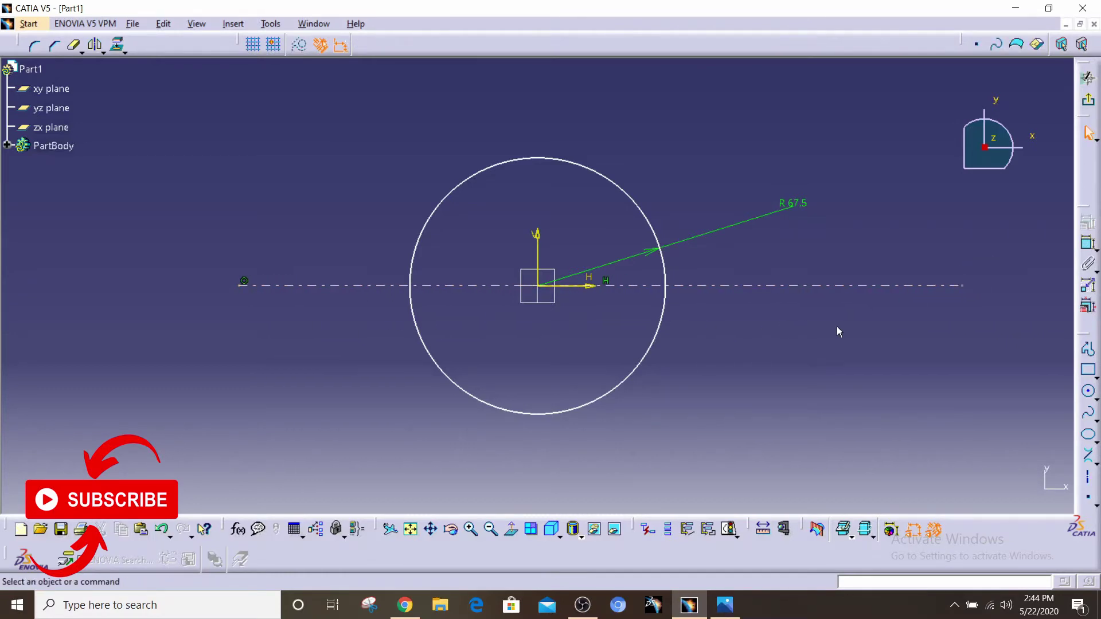
pyautogui.click(1088, 477)
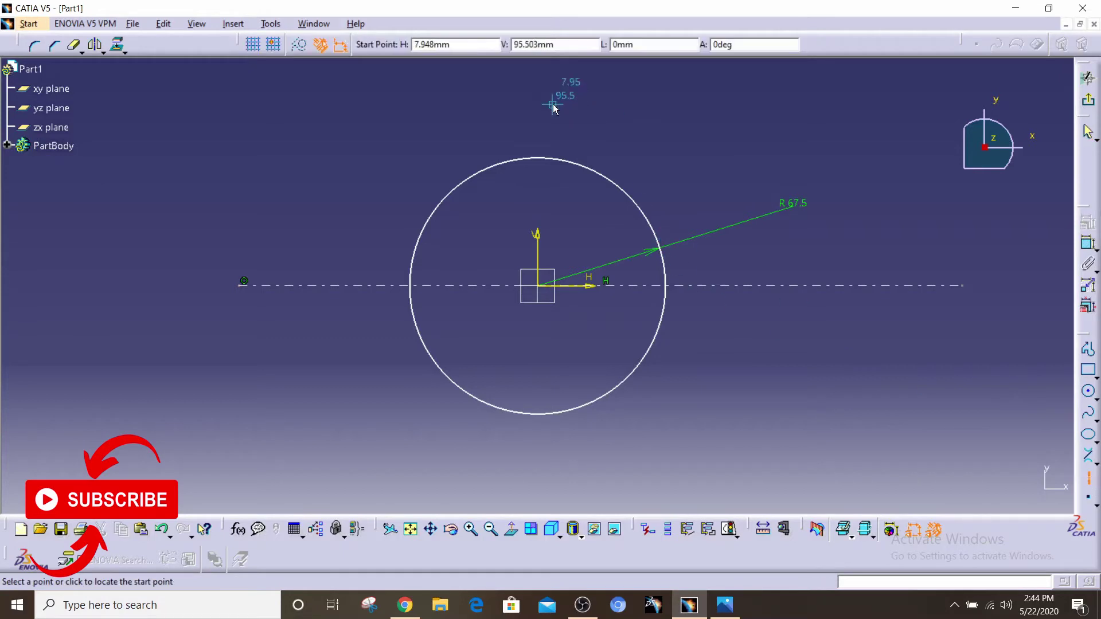
pyautogui.click(539, 68)
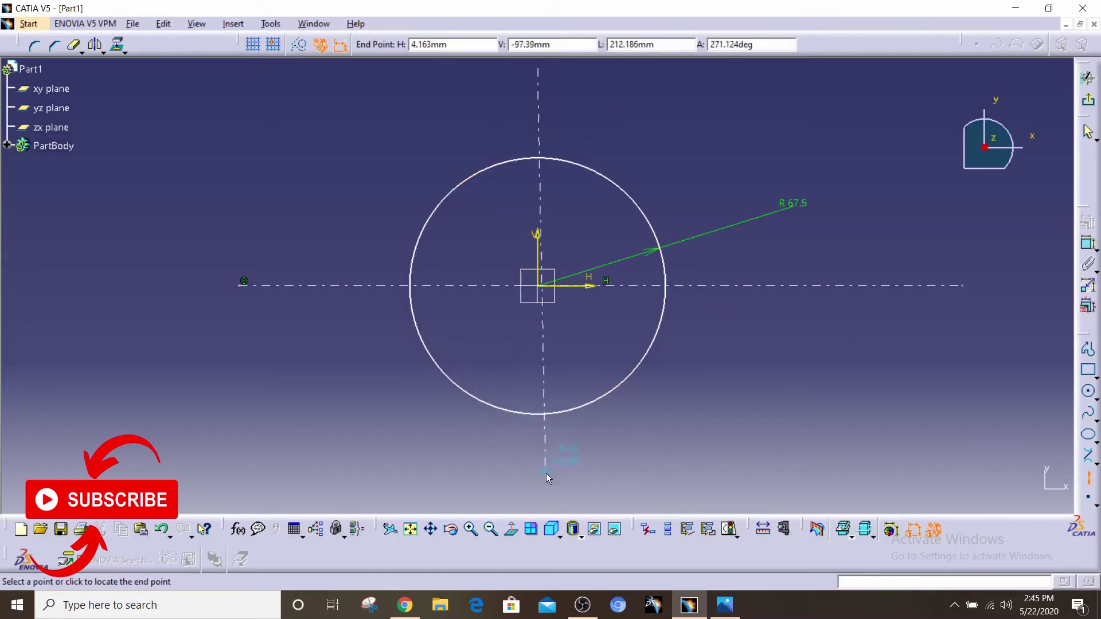
pyautogui.click(538, 511)
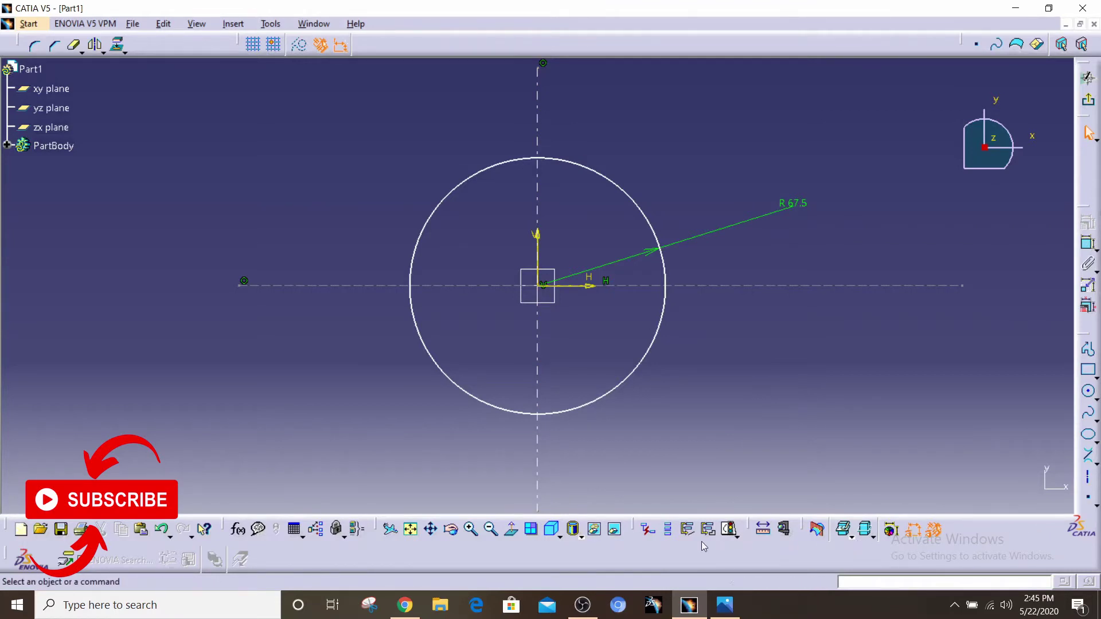
# Draw a diagonal construction axis through the centre, constrained at 30° to the horizontal axis
pyautogui.click(491, 529)
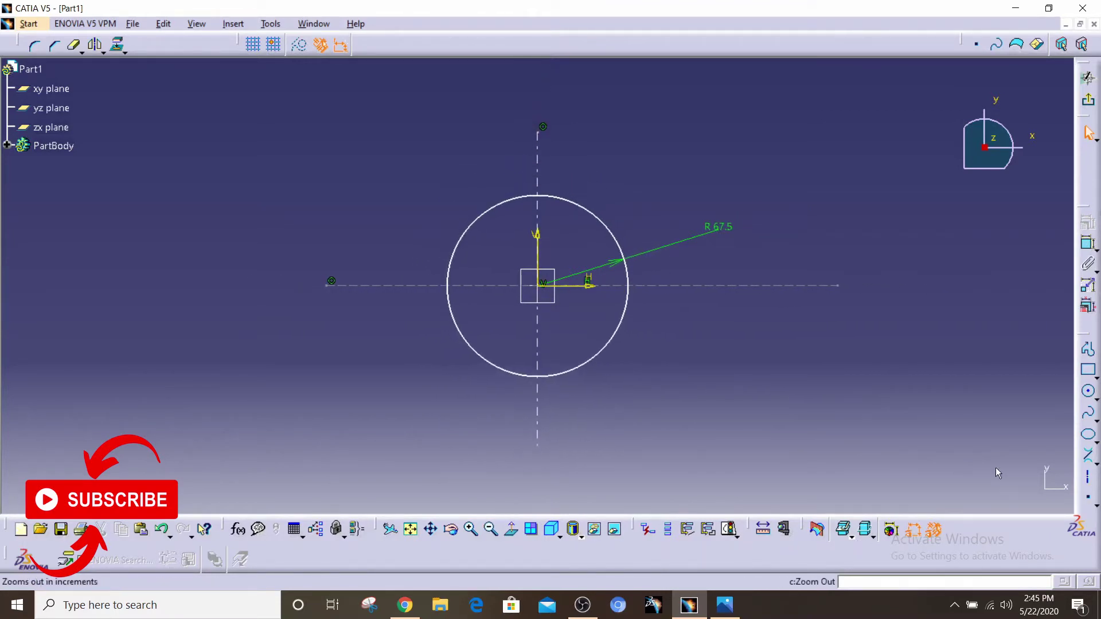
pyautogui.click(1088, 478)
pyautogui.click(398, 394)
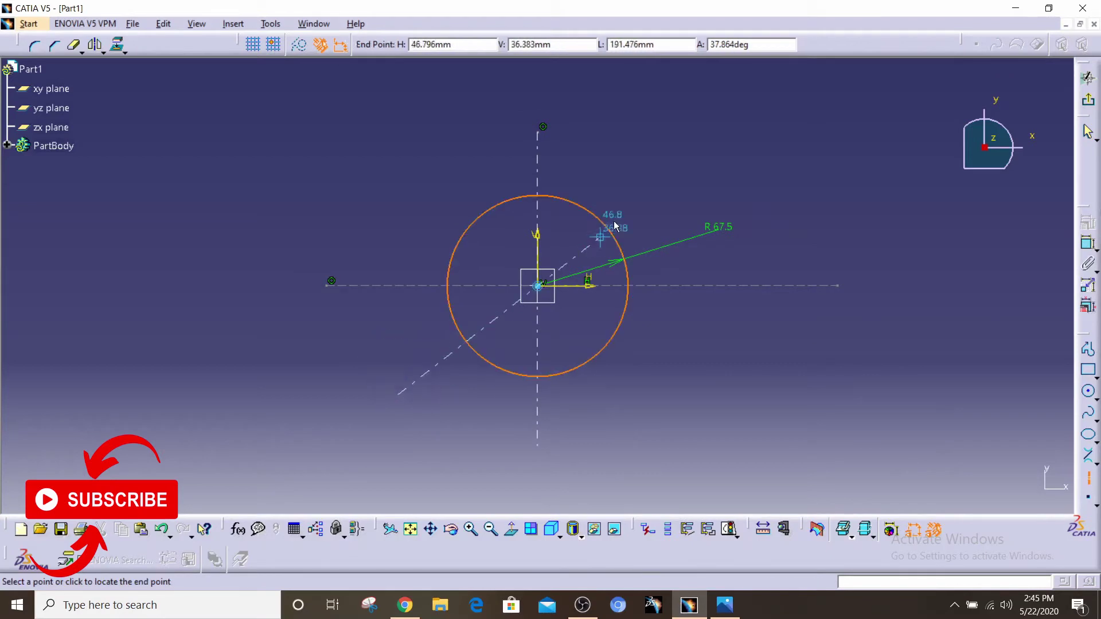
pyautogui.click(732, 136)
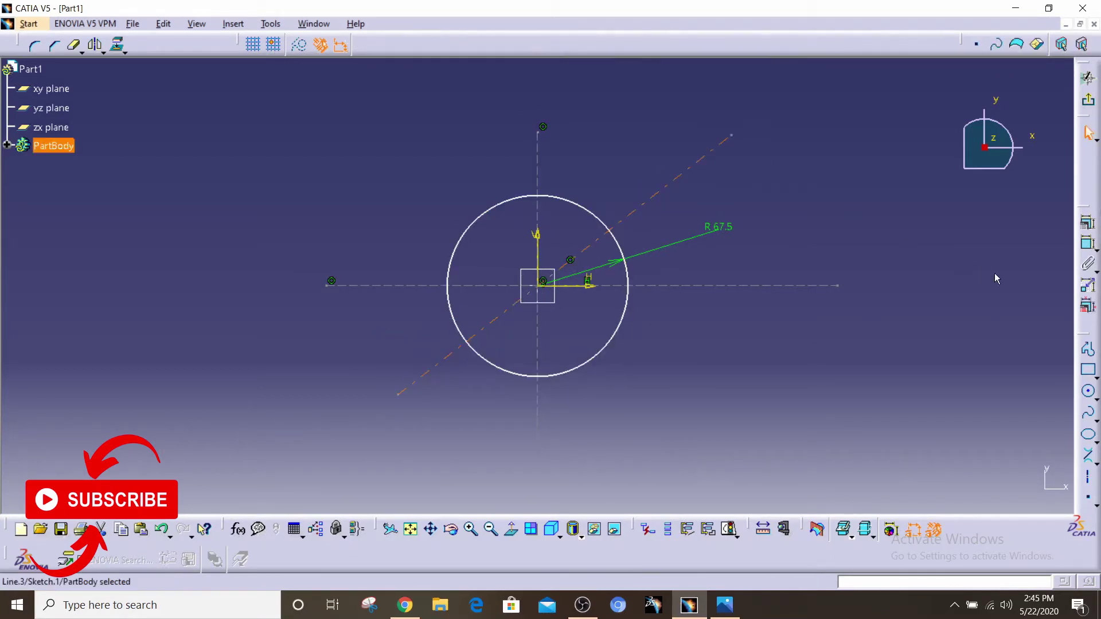
pyautogui.click(1086, 246)
pyautogui.click(705, 156)
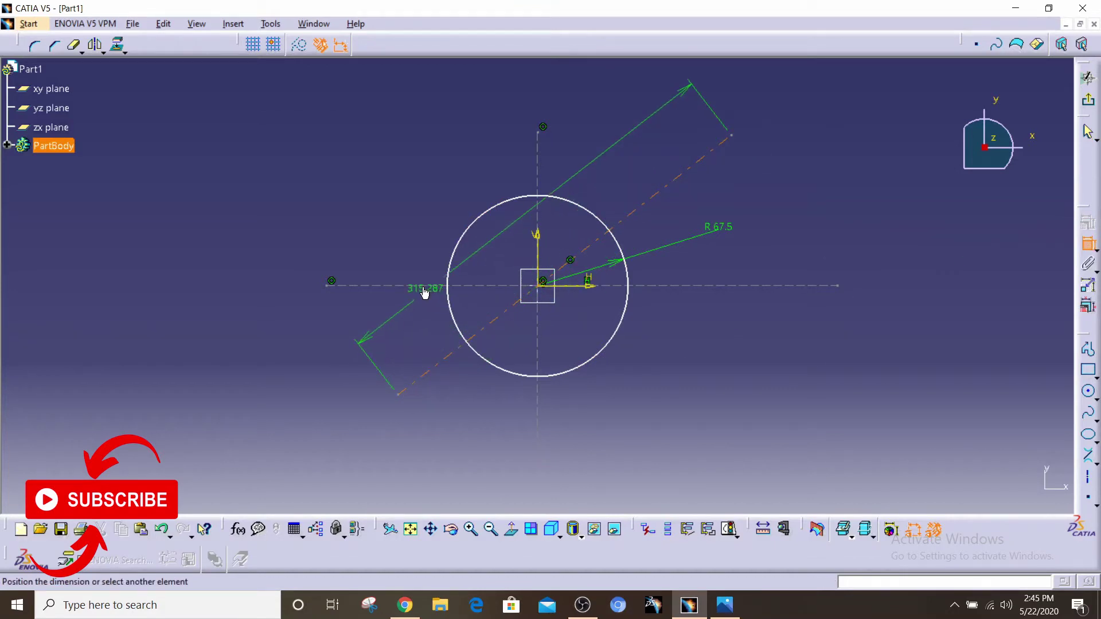
pyautogui.click(424, 288)
pyautogui.click(365, 336)
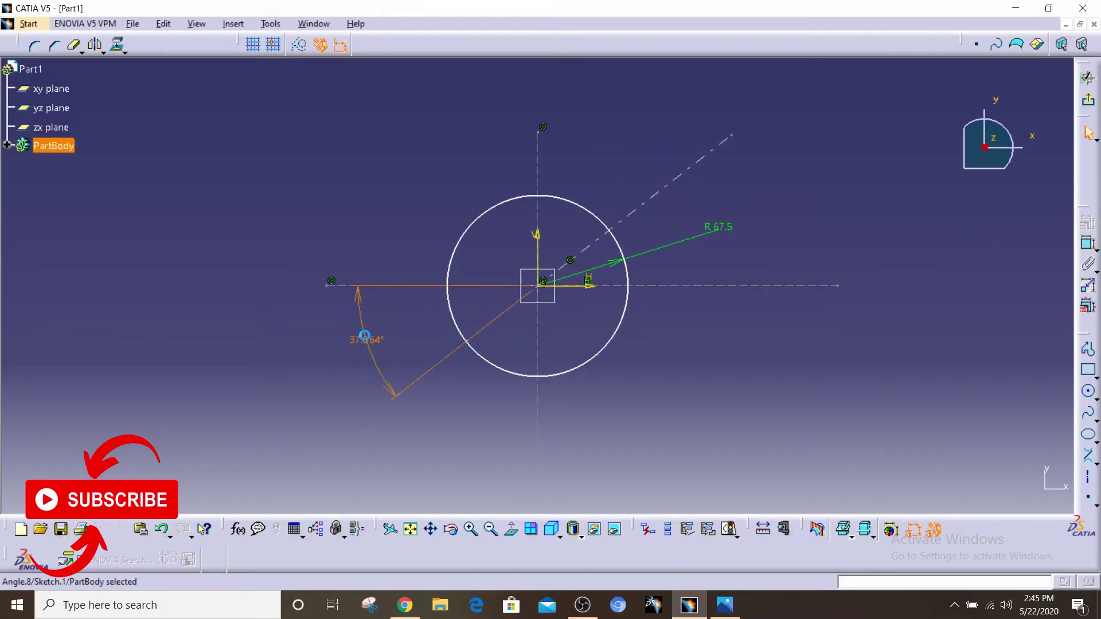
pyautogui.doubleClick(365, 336)
pyautogui.write('30deg')
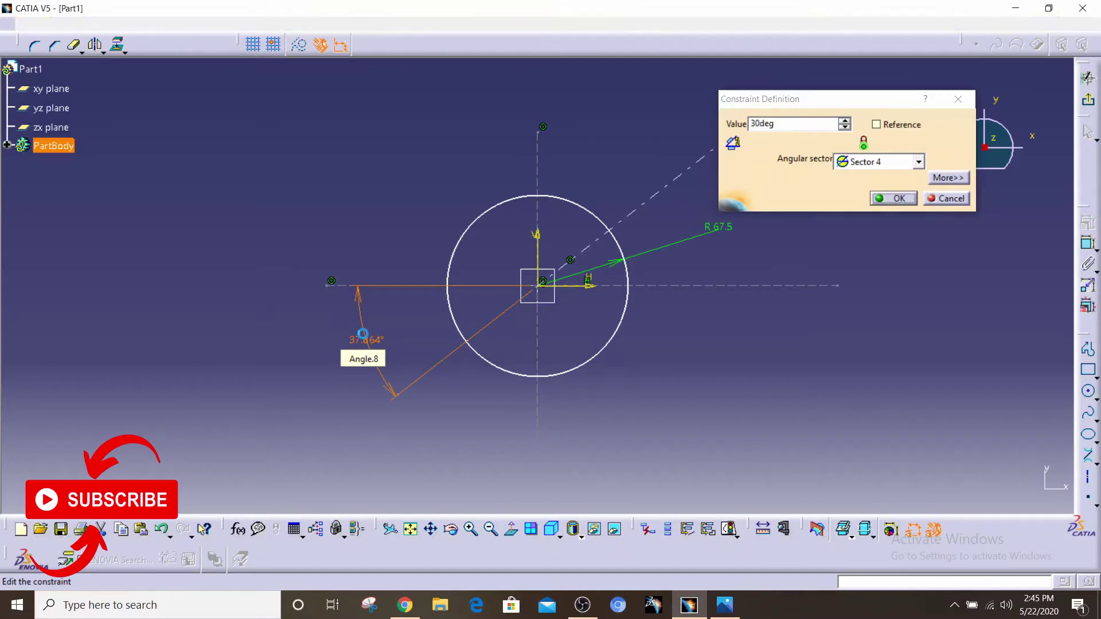
pyautogui.press('Return')
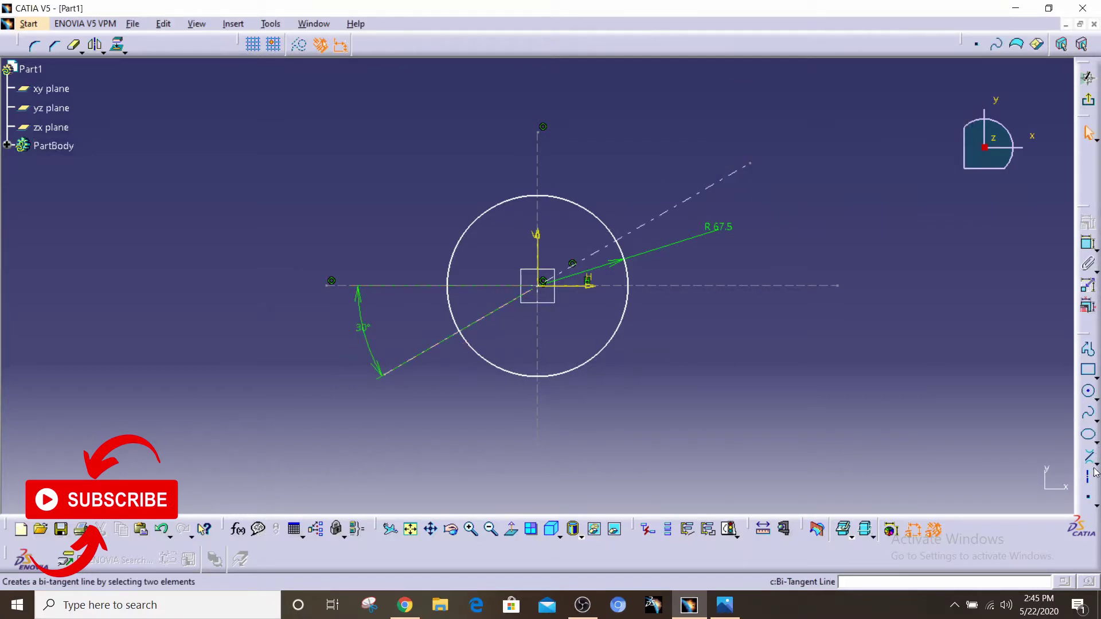
# Add a second diagonal axis running down to the right at 30° to horizontal, then view 10.png
pyautogui.click(1093, 473)
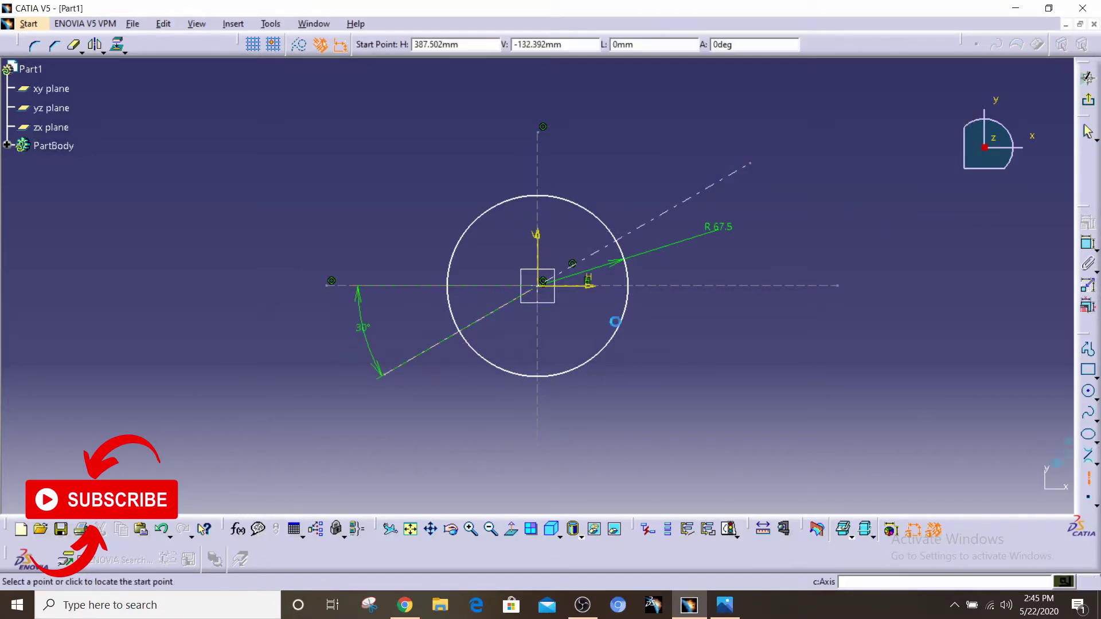
pyautogui.click(372, 179)
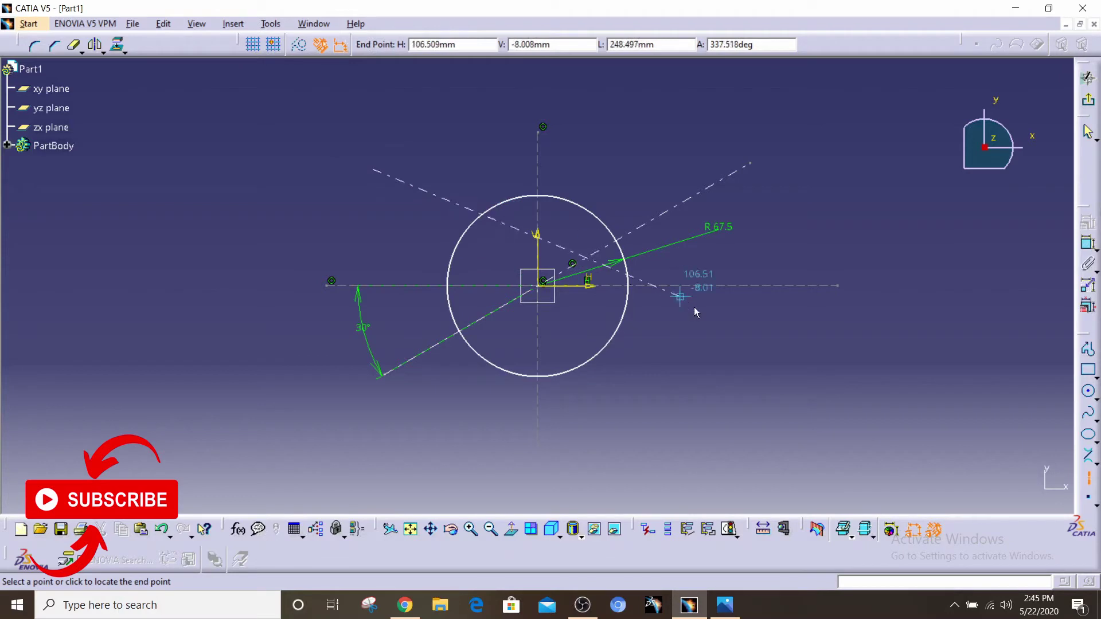
pyautogui.click(743, 432)
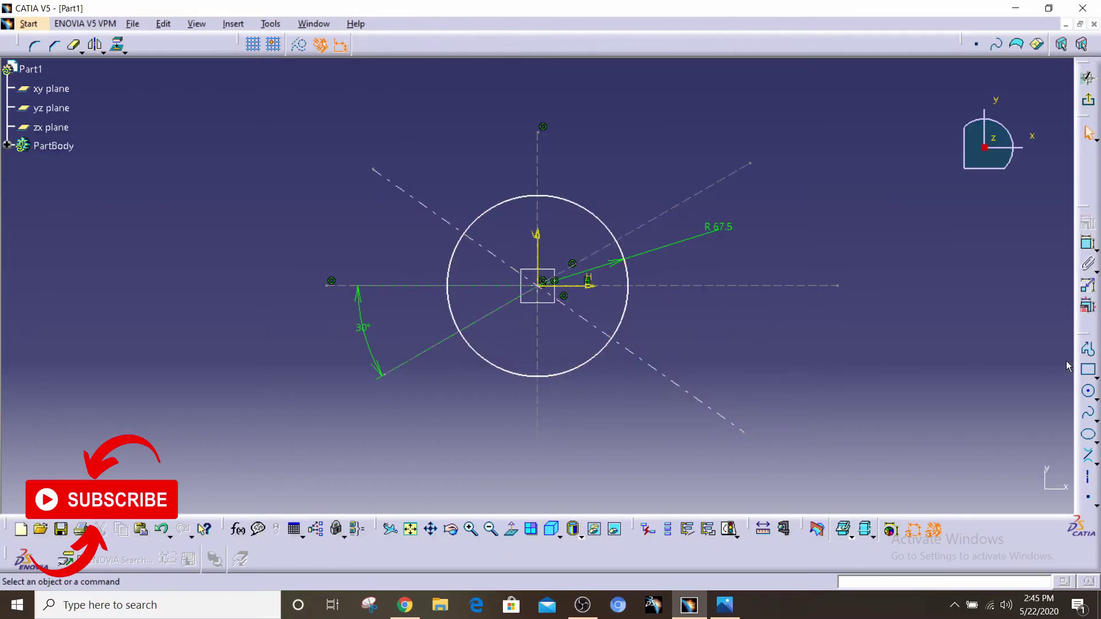
pyautogui.click(1088, 243)
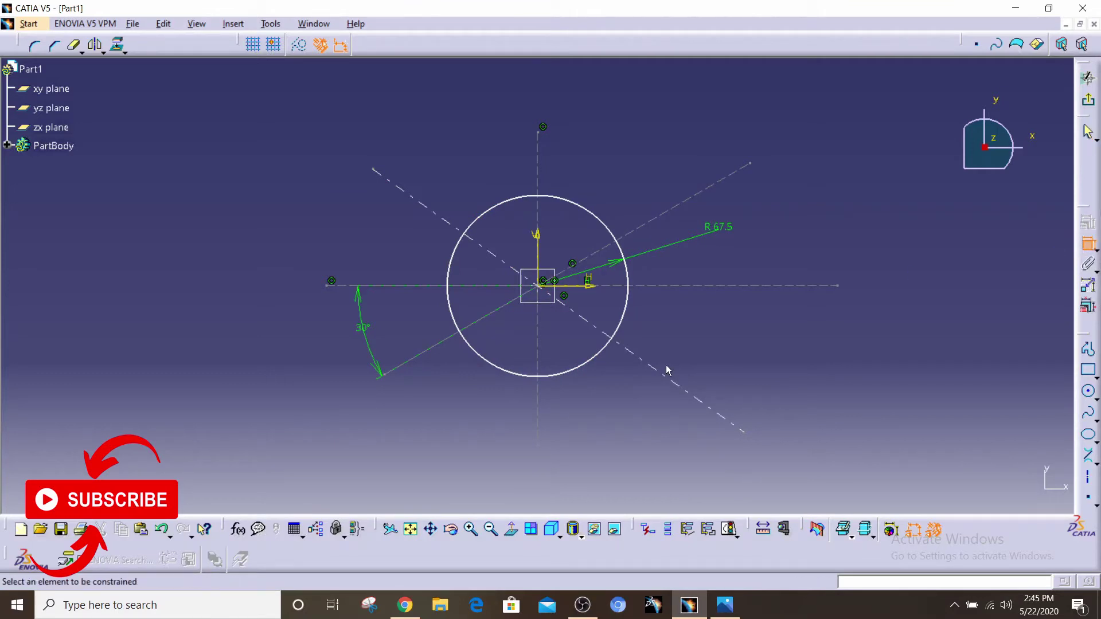
pyautogui.click(662, 290)
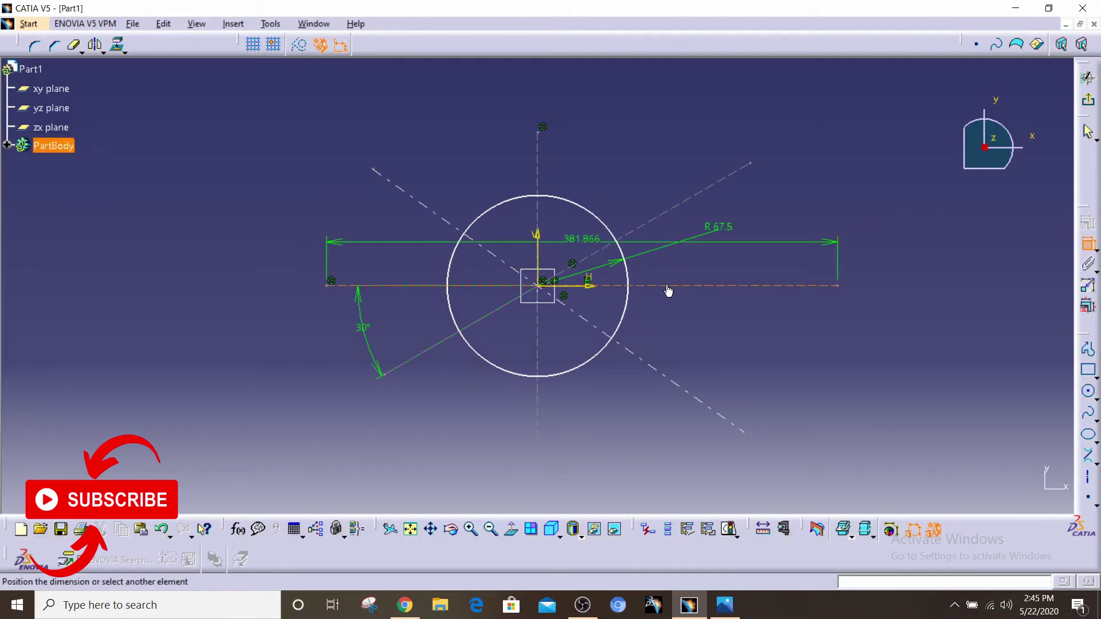
pyautogui.click(639, 359)
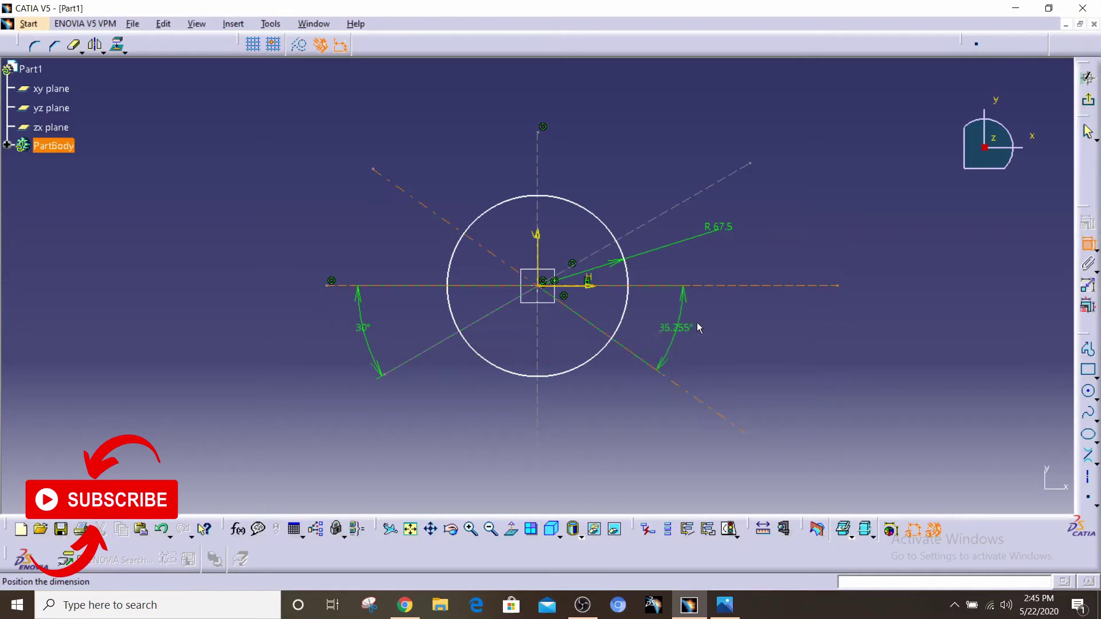
pyautogui.click(727, 332)
pyautogui.doubleClick(734, 331)
pyautogui.write('30')
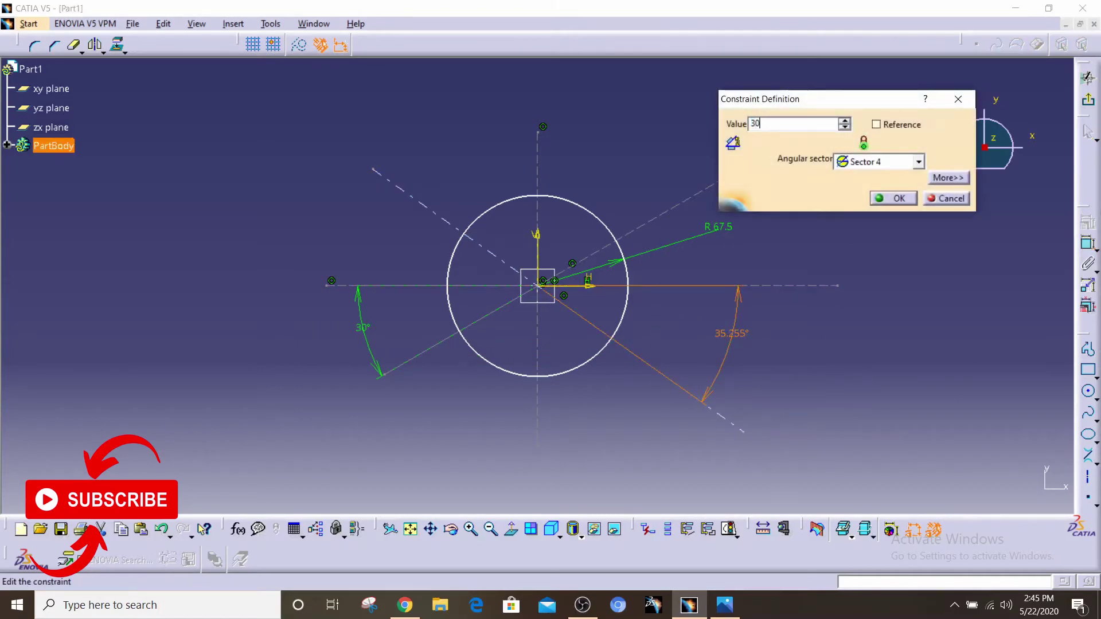
pyautogui.press('Return')
pyautogui.click(832, 361)
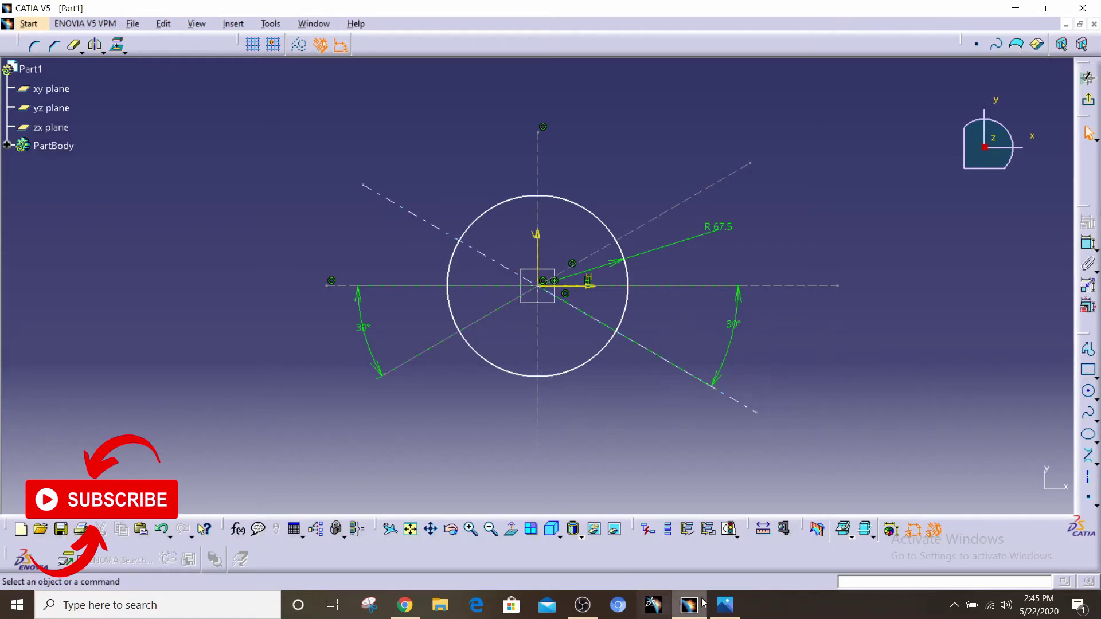
pyautogui.click(724, 604)
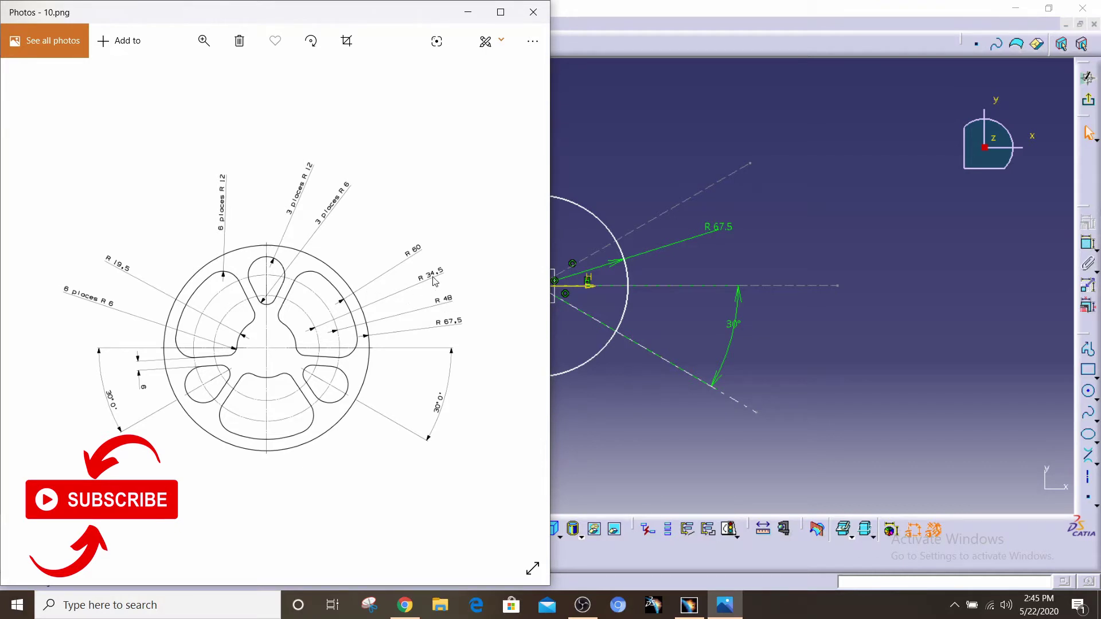
# Draw a construction circle at the origin and constrain its radius to 48 mm
pyautogui.click(892, 261)
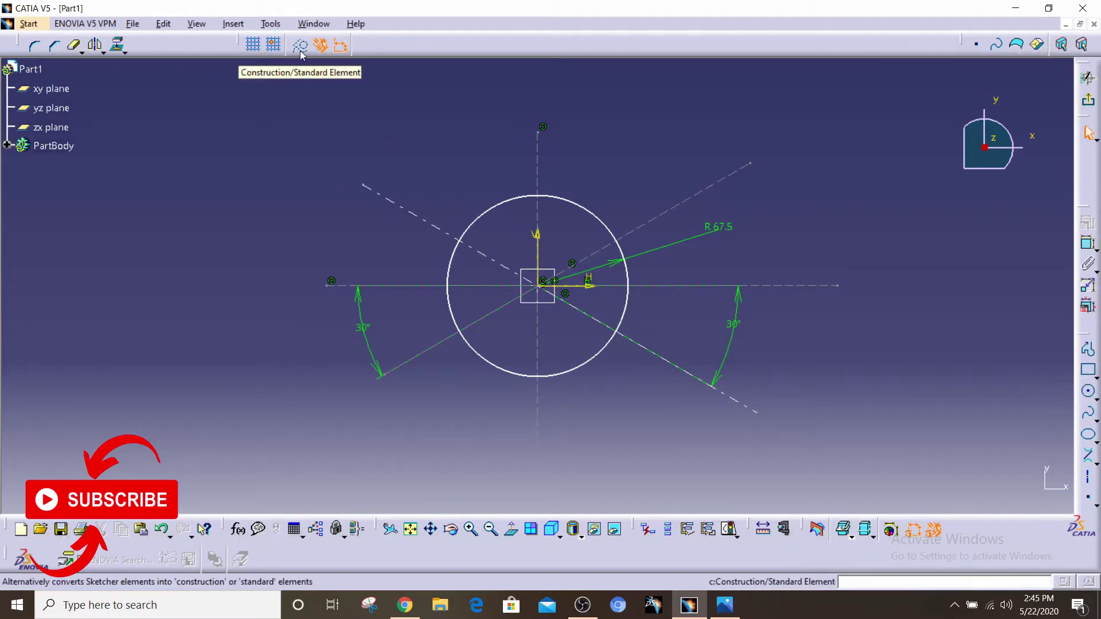
pyautogui.click(1089, 392)
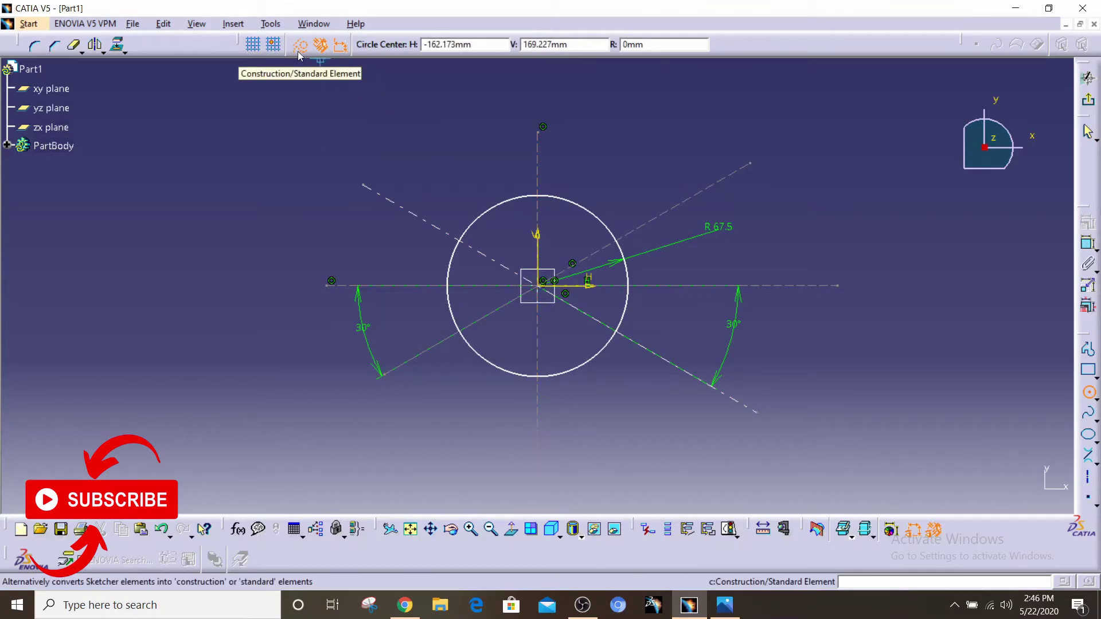
pyautogui.click(538, 285)
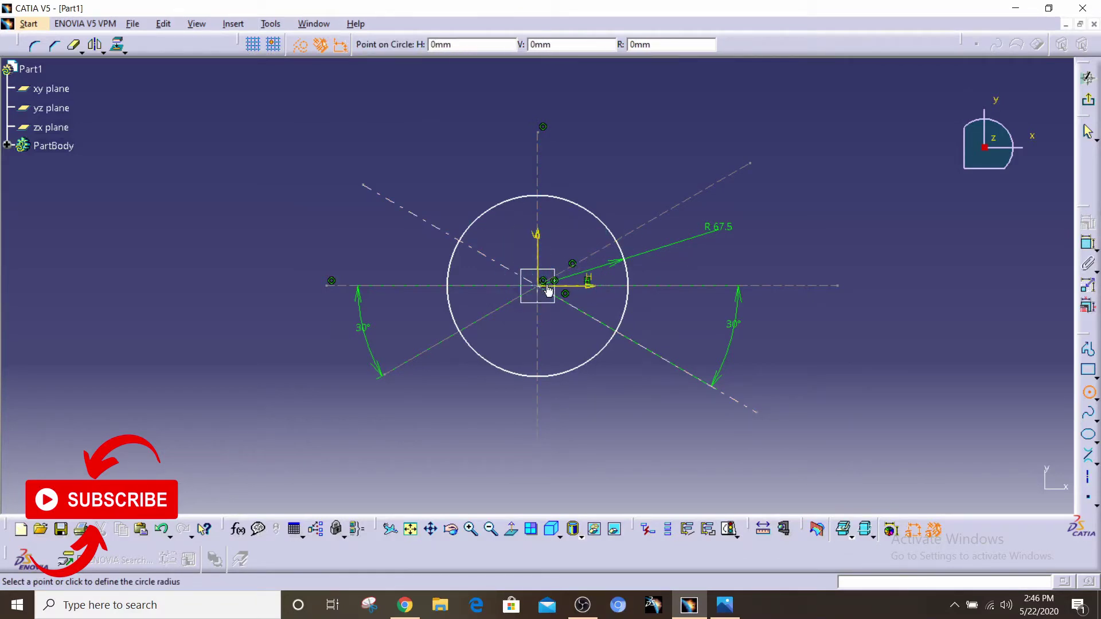
pyautogui.click(592, 280)
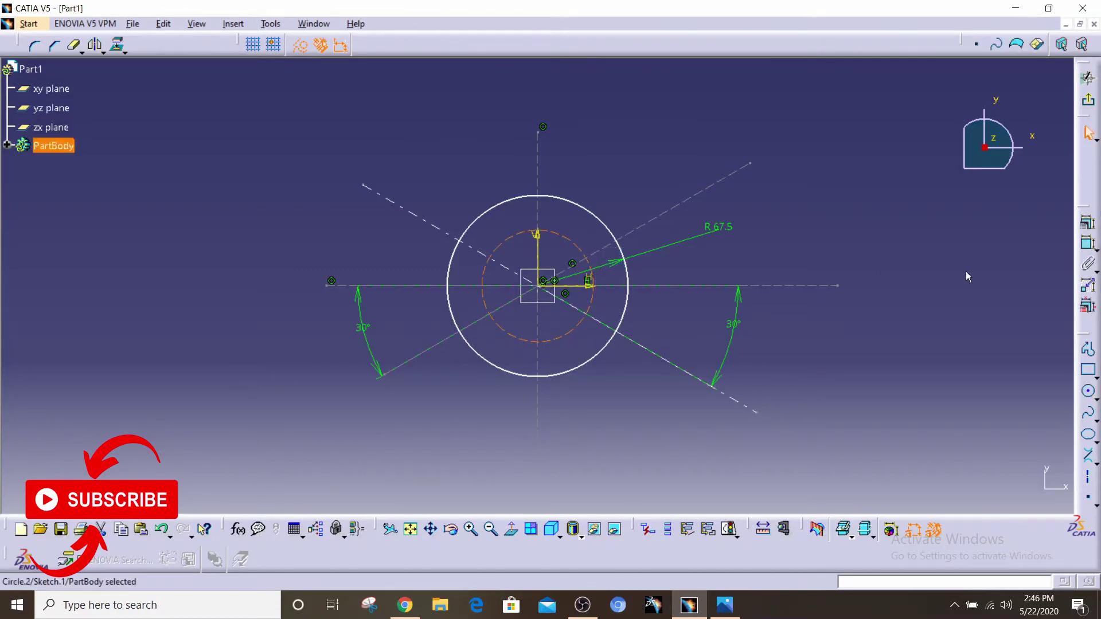
pyautogui.click(1088, 247)
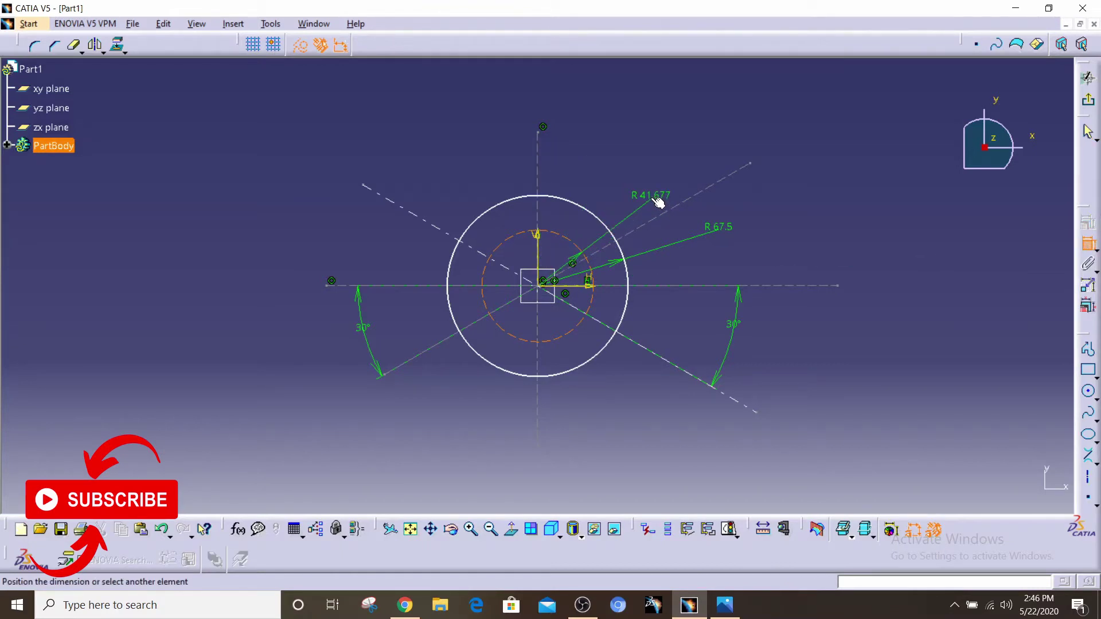
pyautogui.click(657, 203)
pyautogui.doubleClick(654, 198)
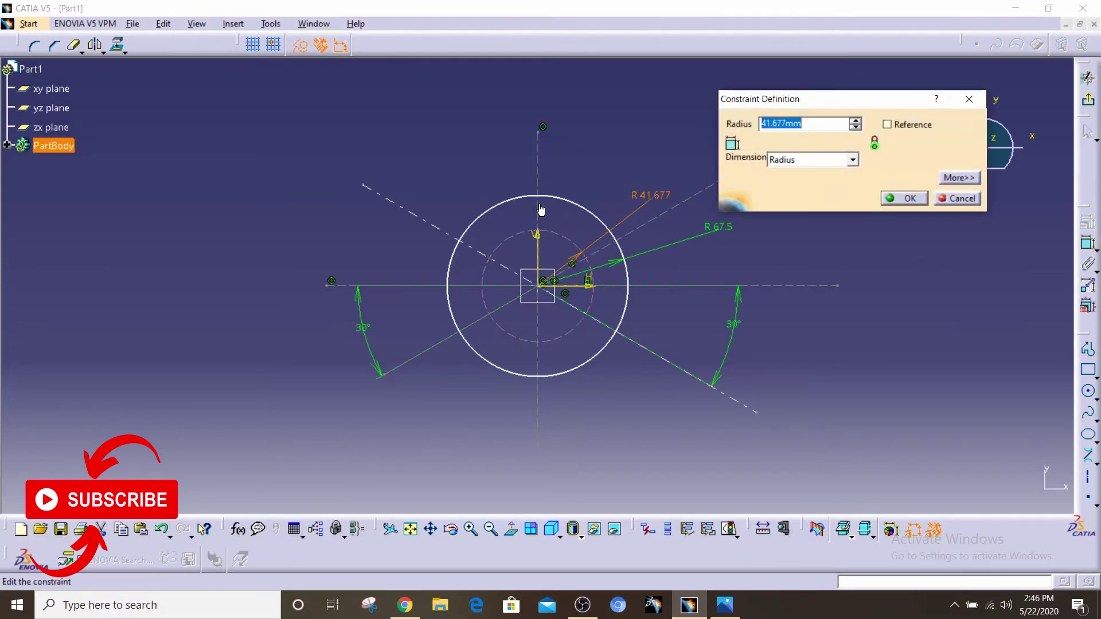
pyautogui.write('48')
pyautogui.press('Return')
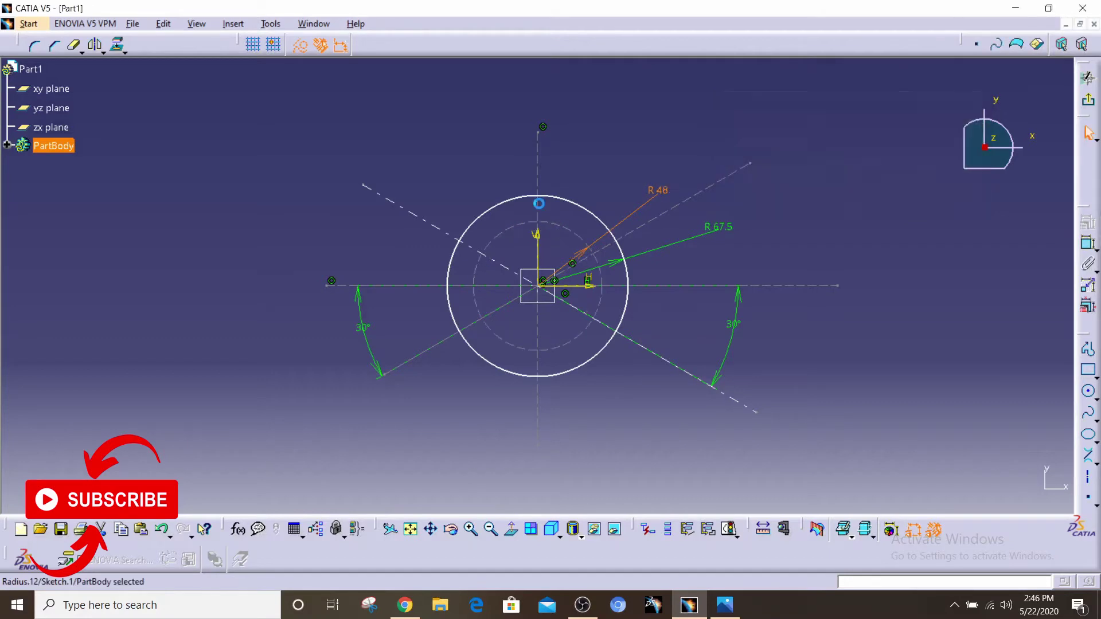
# Add a second concentric construction circle of radius 34.5 mm, then bring up 10.png
pyautogui.click(1088, 391)
pyautogui.click(539, 284)
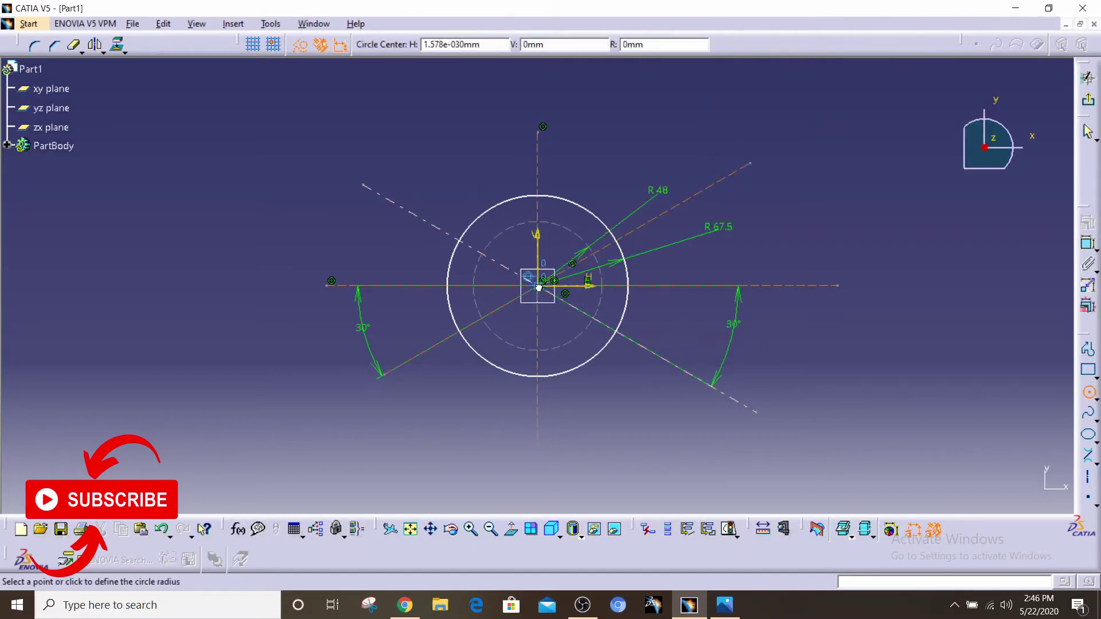
pyautogui.click(584, 275)
pyautogui.click(1088, 243)
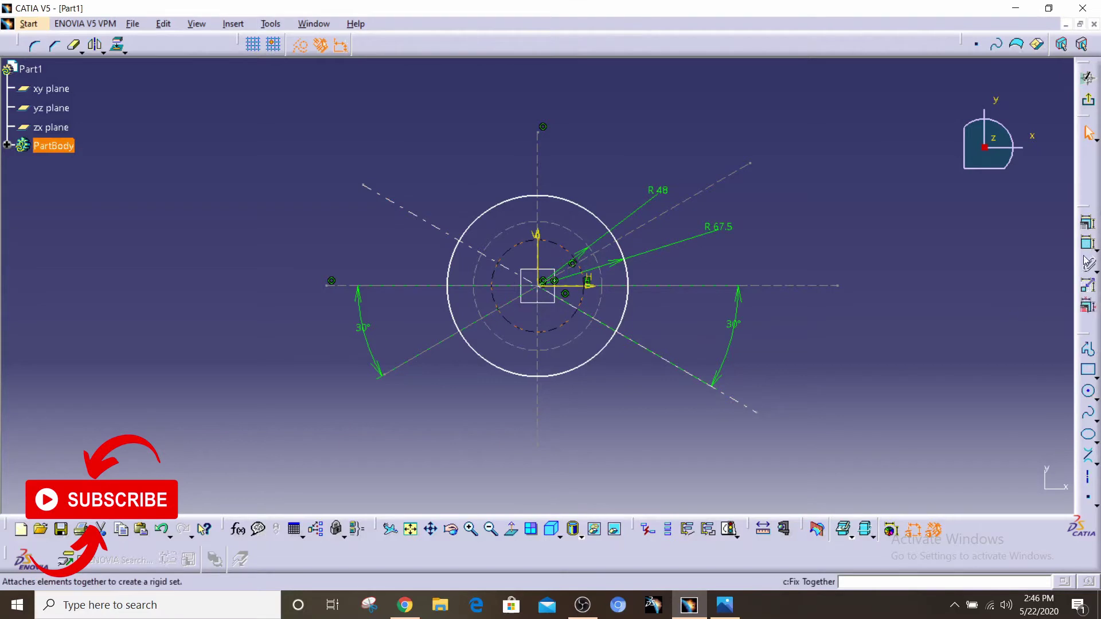
pyautogui.click(609, 184)
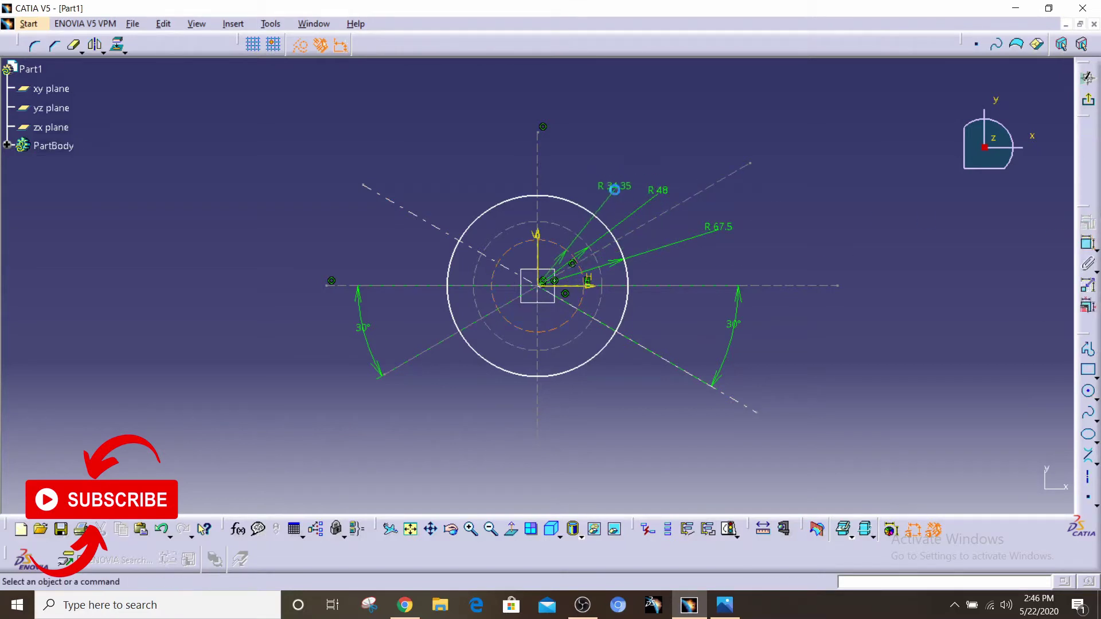
pyautogui.doubleClick(612, 183)
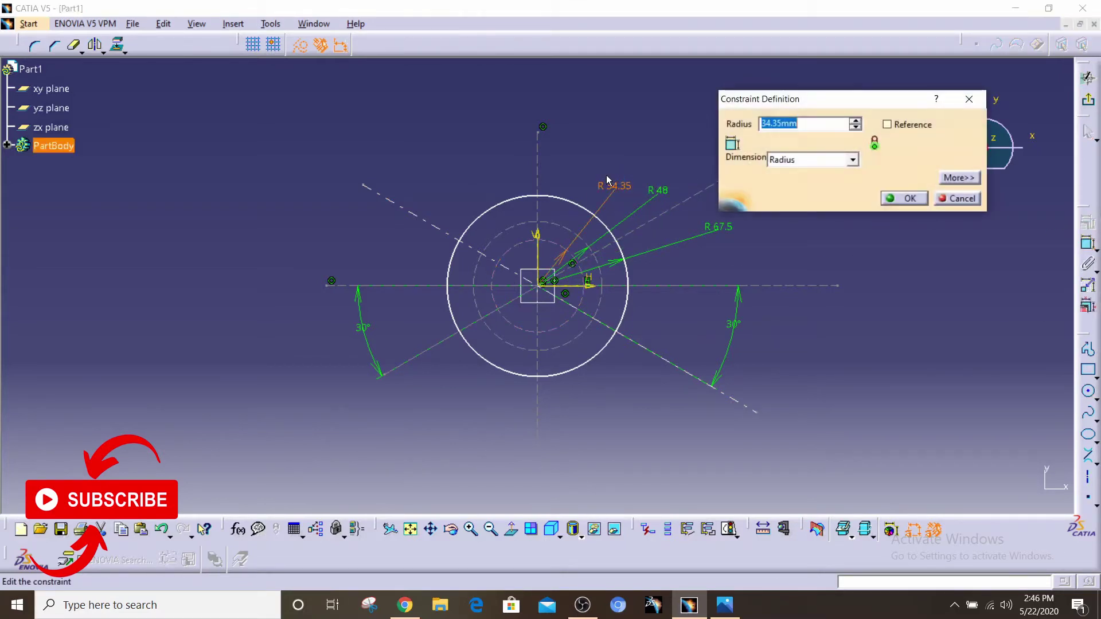
pyautogui.write('34.5')
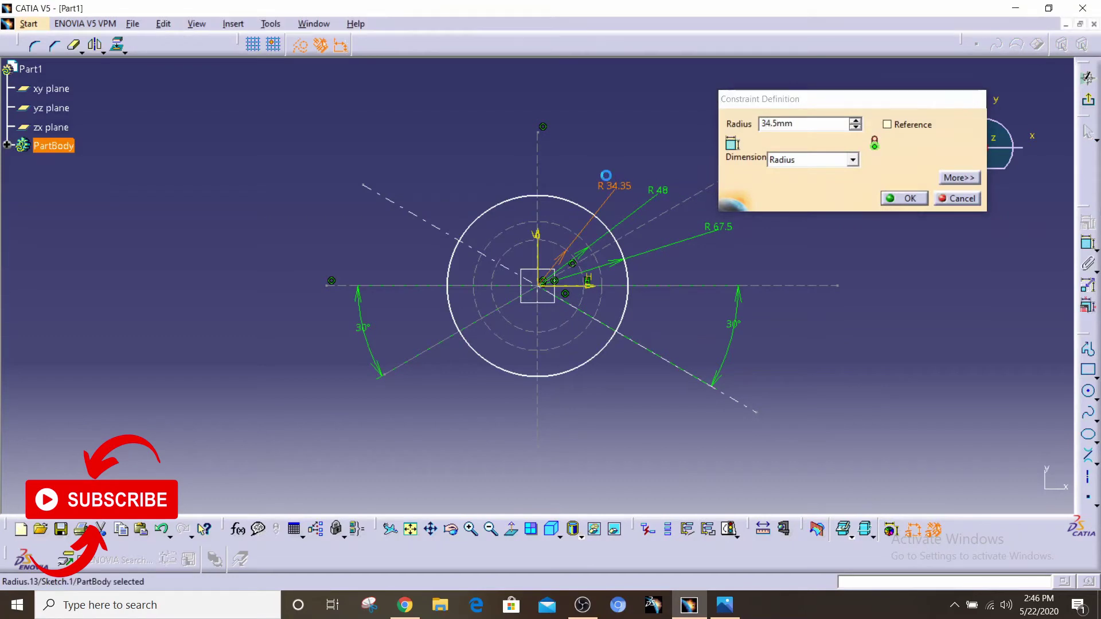
pyautogui.press('Return')
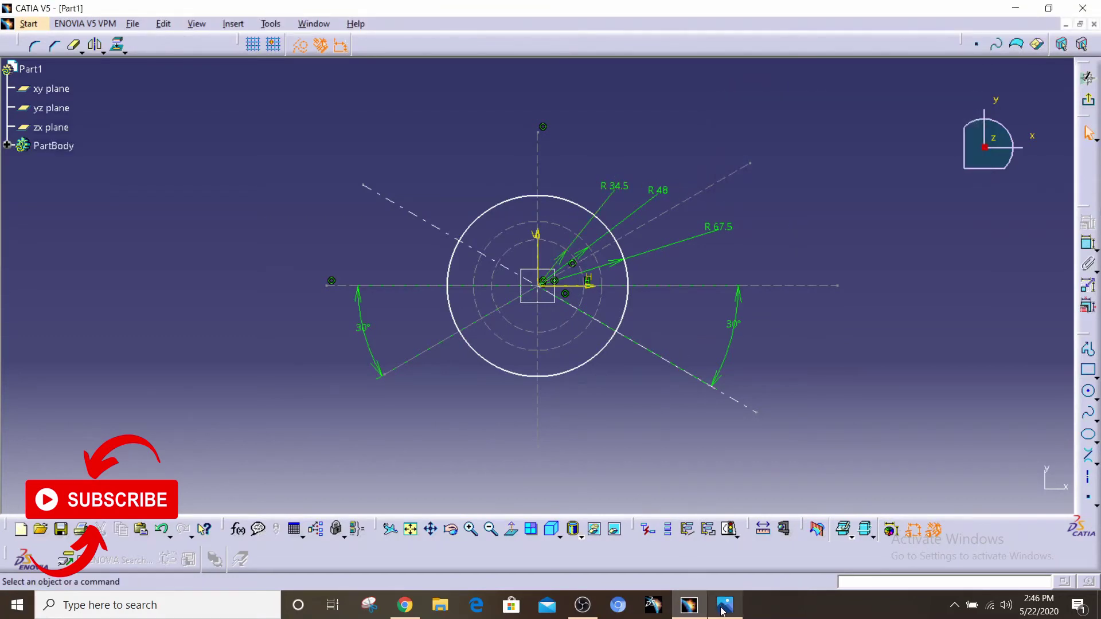
pyautogui.click(725, 605)
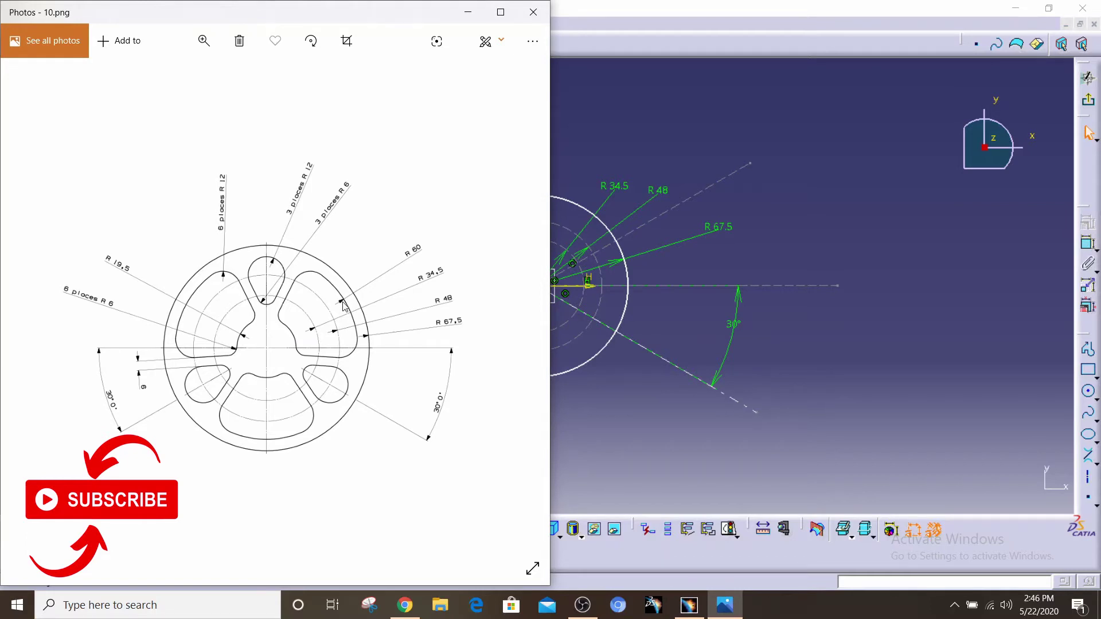
# Draw a concentric circle inside the outline and change its radius from R 57.014 to 60 mm
pyautogui.click(670, 215)
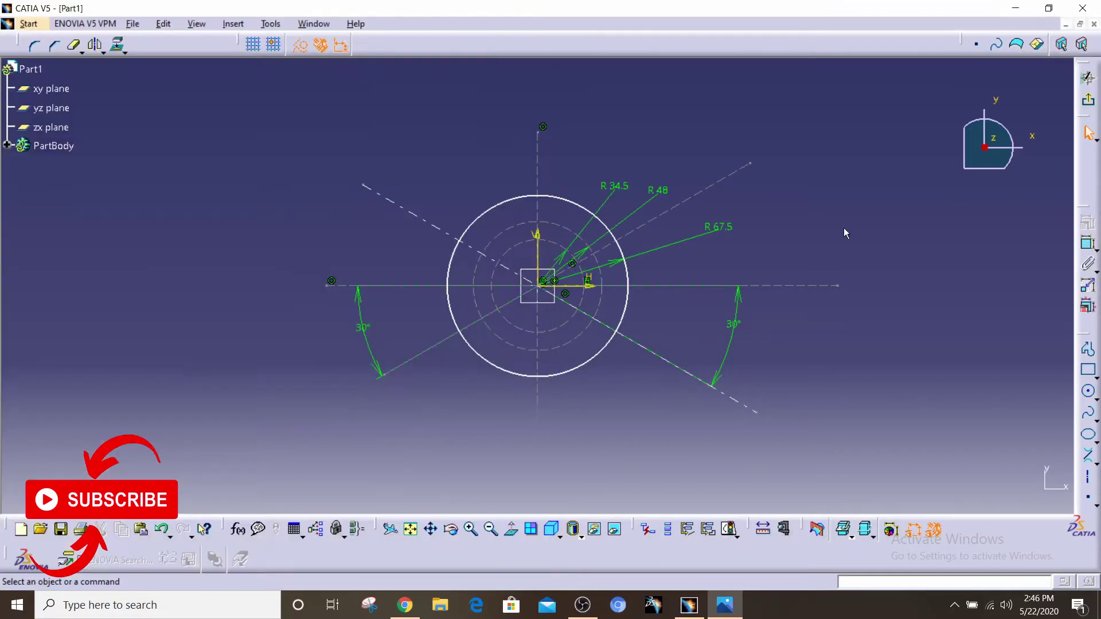
pyautogui.click(1087, 394)
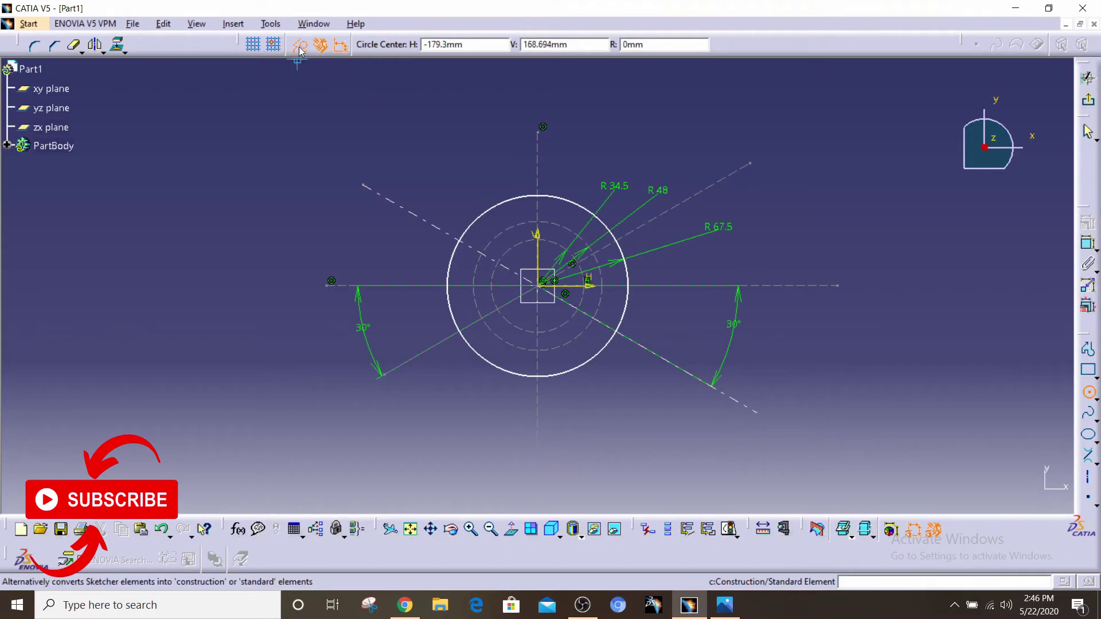
pyautogui.click(539, 287)
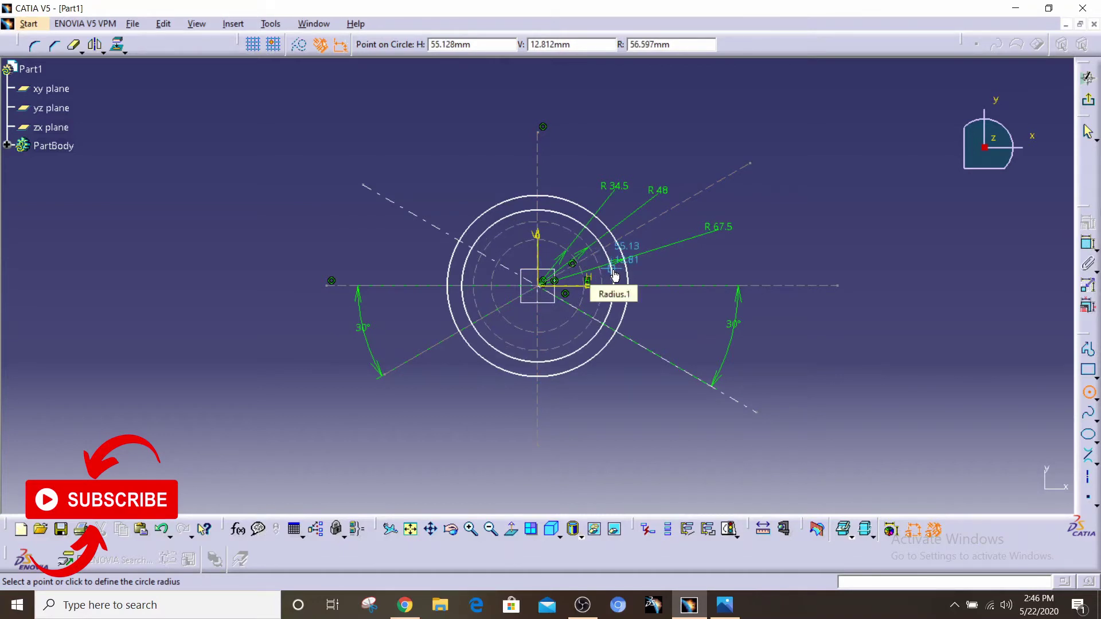
pyautogui.click(612, 277)
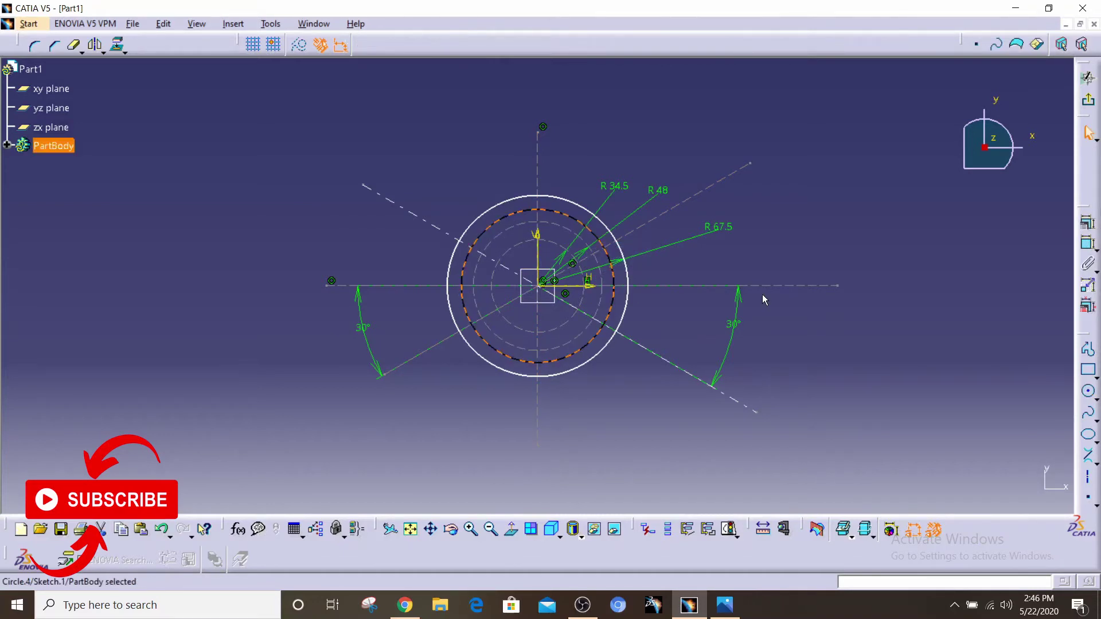
pyautogui.click(1090, 262)
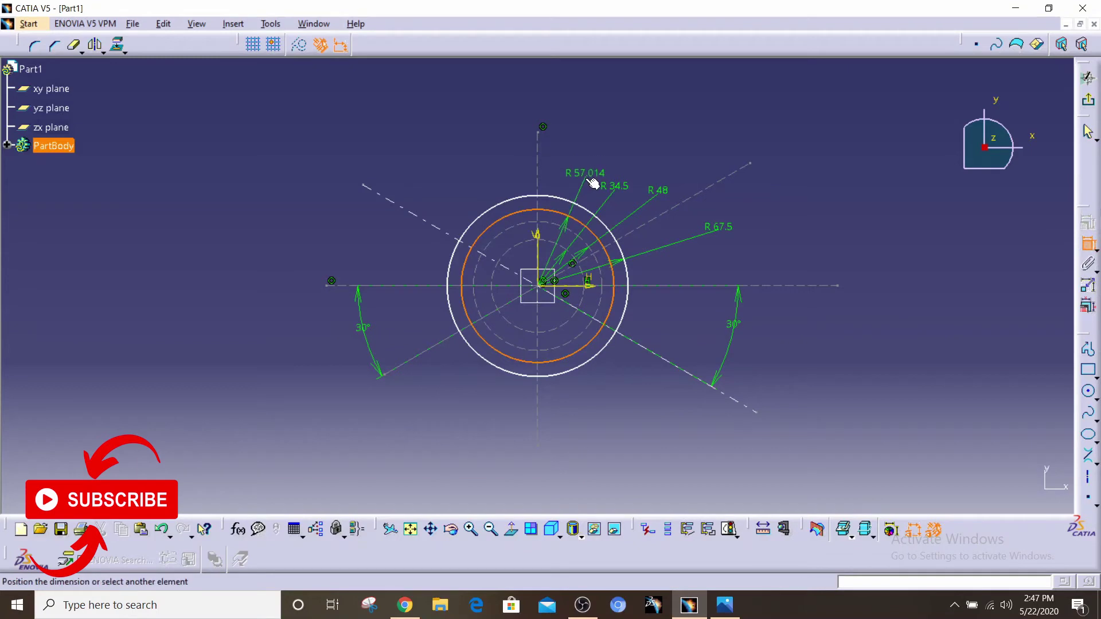
pyautogui.click(586, 182)
pyautogui.doubleClick(586, 183)
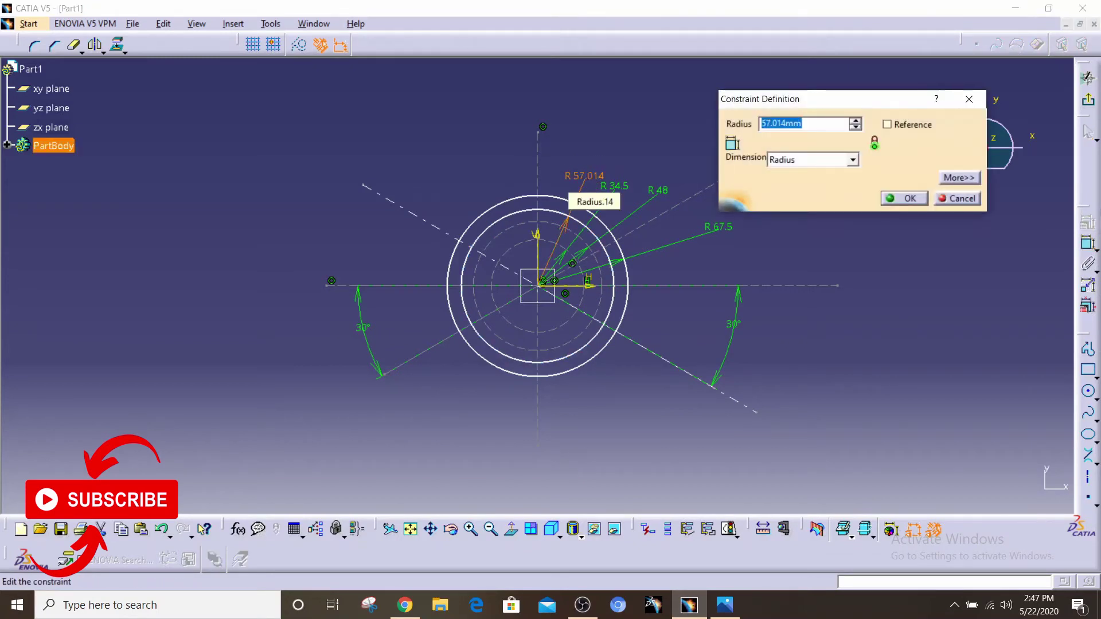
pyautogui.write('60mm')
pyautogui.press('Return')
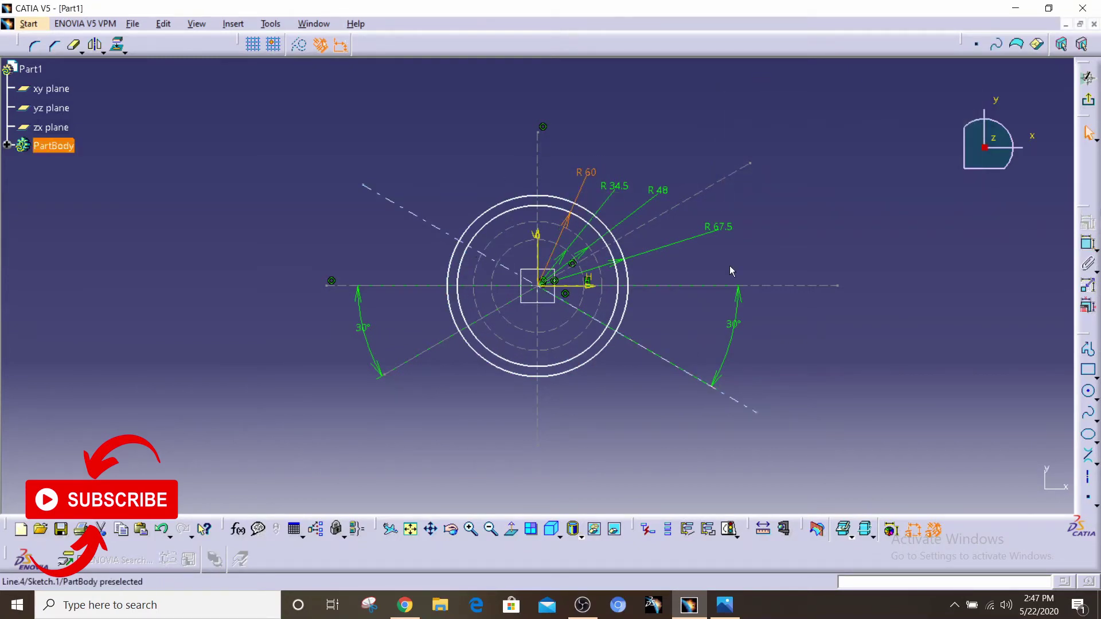
pyautogui.moveTo(369, 344); pyautogui.dragTo(438, 322)
# Drag the 30°, R 67.5, R 48 and R 34.5 dimensions in closer to the circles
pyautogui.moveTo(726, 354); pyautogui.dragTo(642, 327)
pyautogui.moveTo(714, 229); pyautogui.dragTo(651, 244)
pyautogui.moveTo(661, 196); pyautogui.dragTo(579, 192)
pyautogui.click(615, 193)
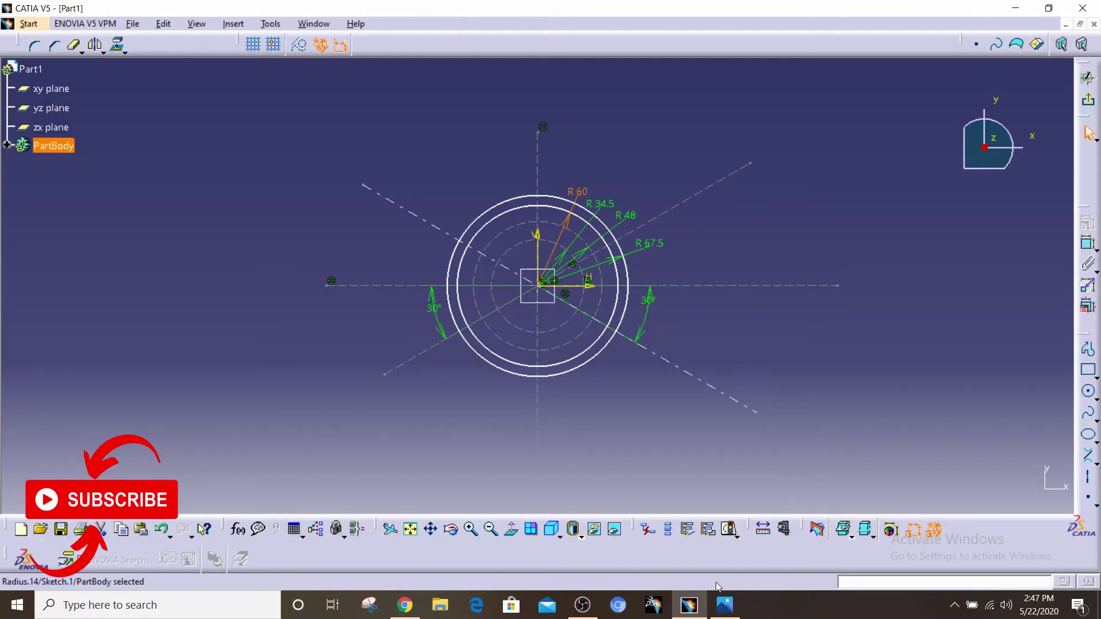
# Zoom in on the sketch and bring up the 10.png drawing in Photos
pyautogui.click(472, 531)
pyautogui.click(472, 532)
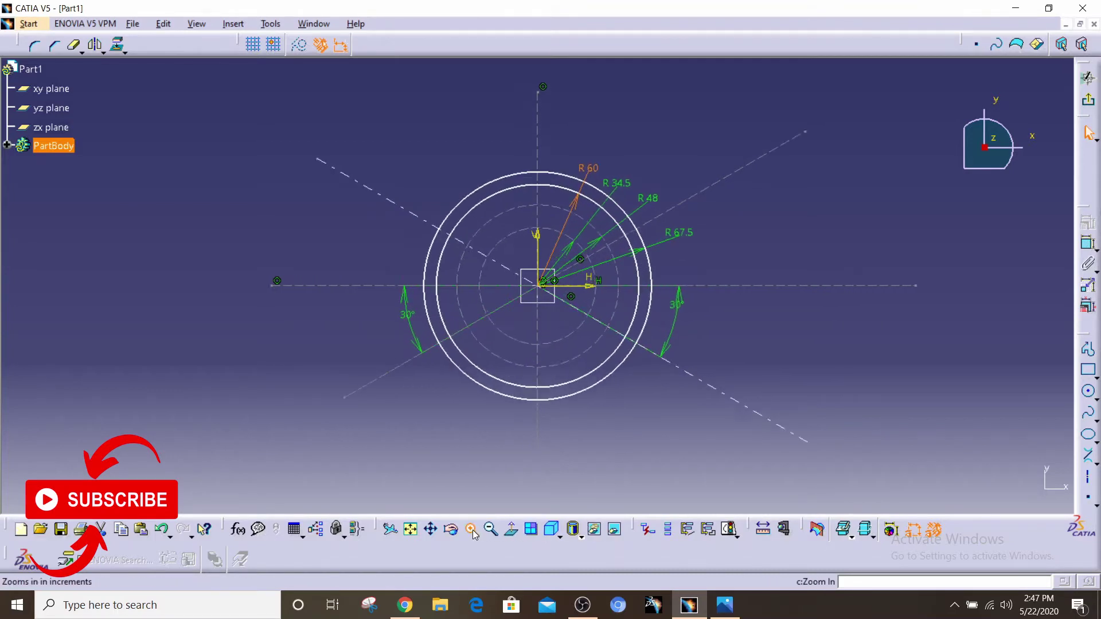
pyautogui.click(472, 532)
pyautogui.click(472, 532)
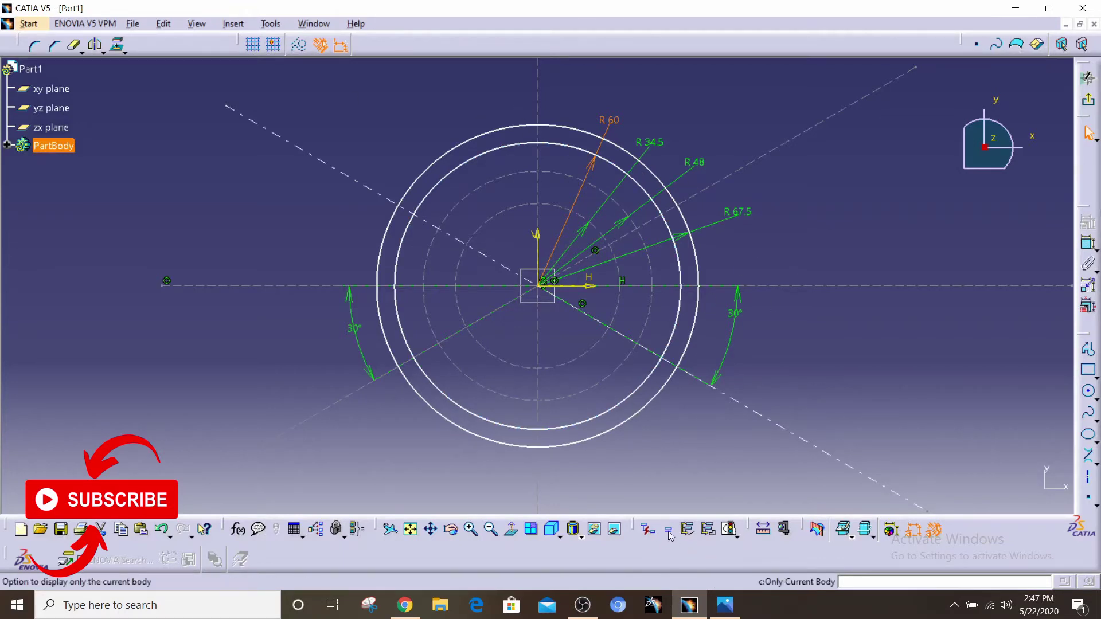
pyautogui.click(725, 605)
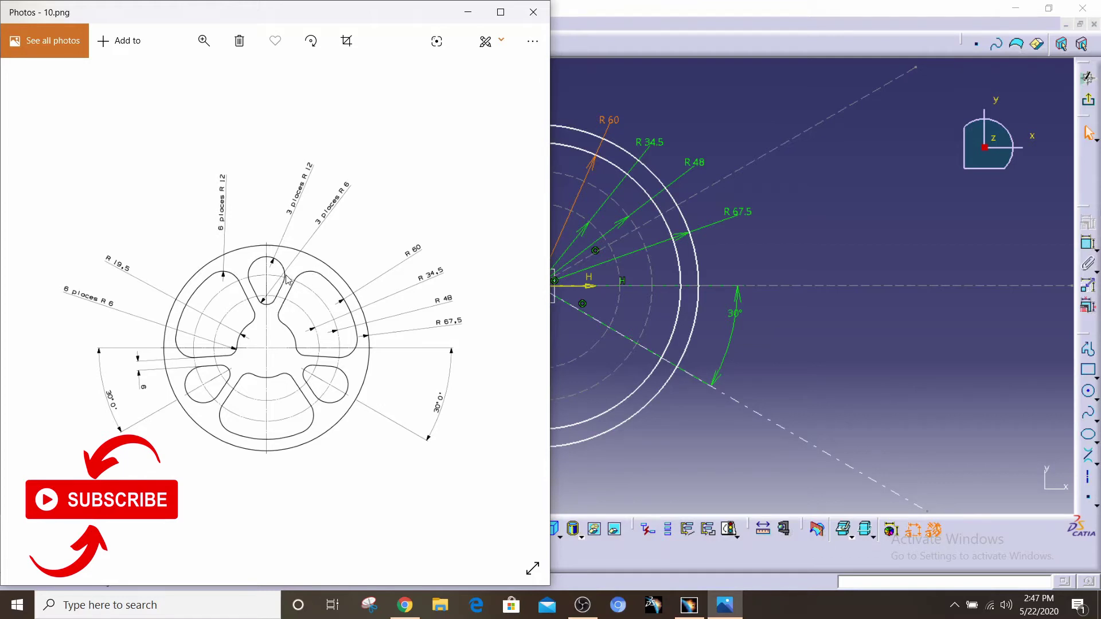
# Draw a 12 mm radius circle centred at H 0, V 48 atop the R48 construction circle
pyautogui.click(788, 231)
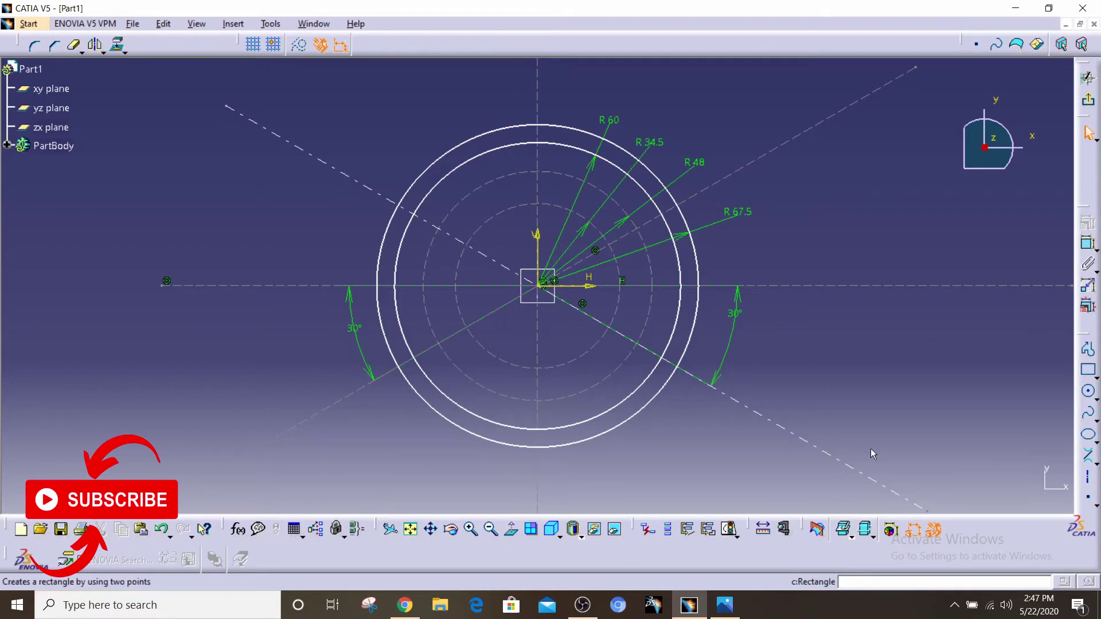
pyautogui.click(725, 605)
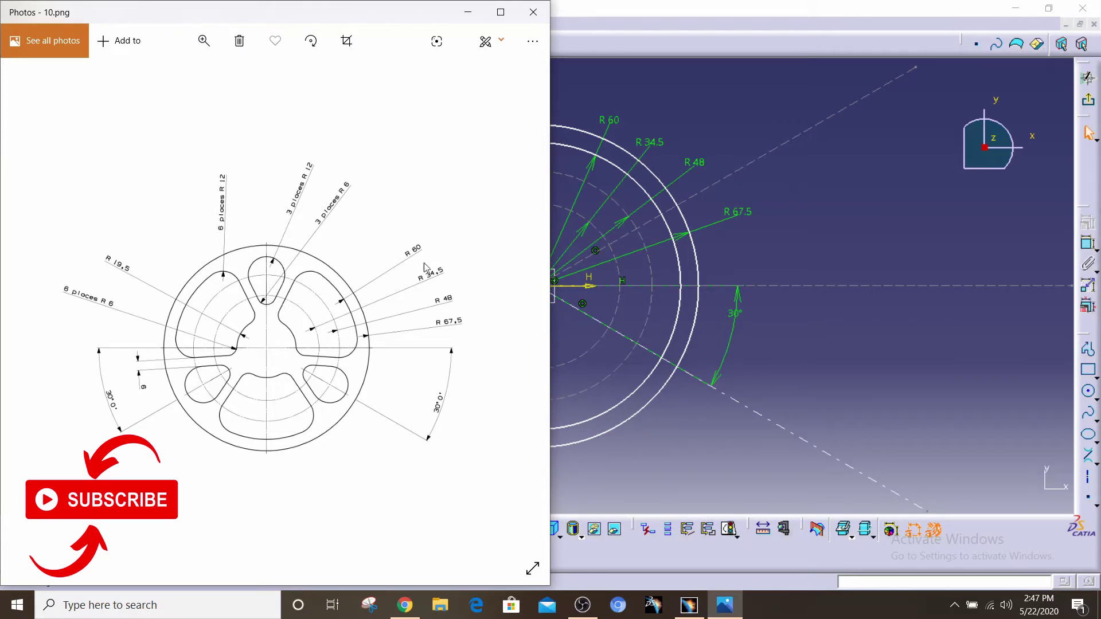
pyautogui.click(821, 255)
pyautogui.click(1088, 392)
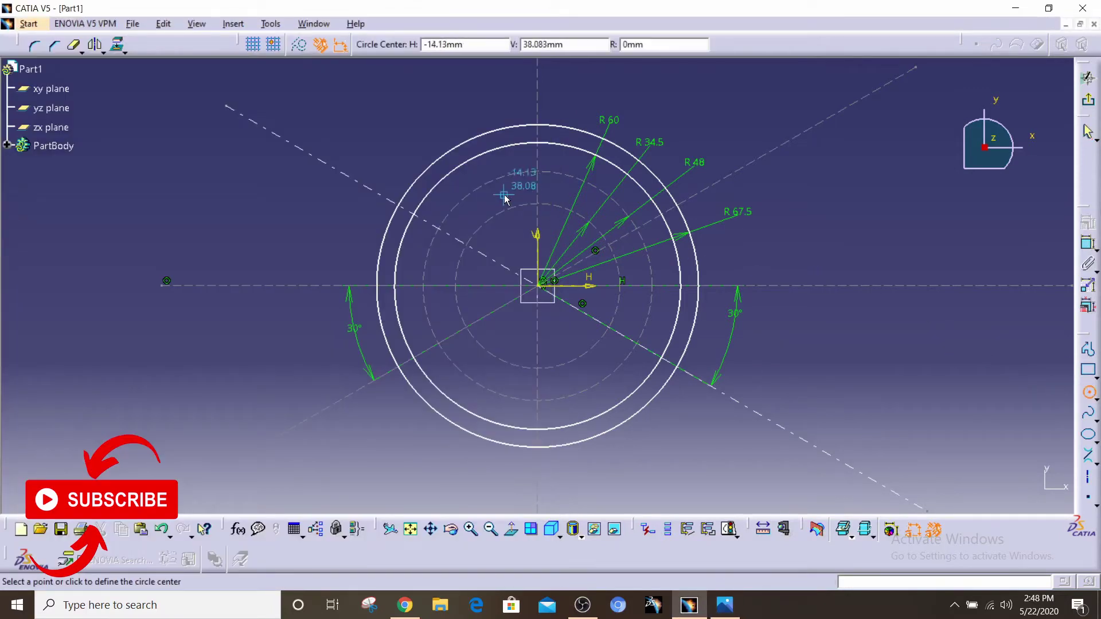
pyautogui.click(538, 172)
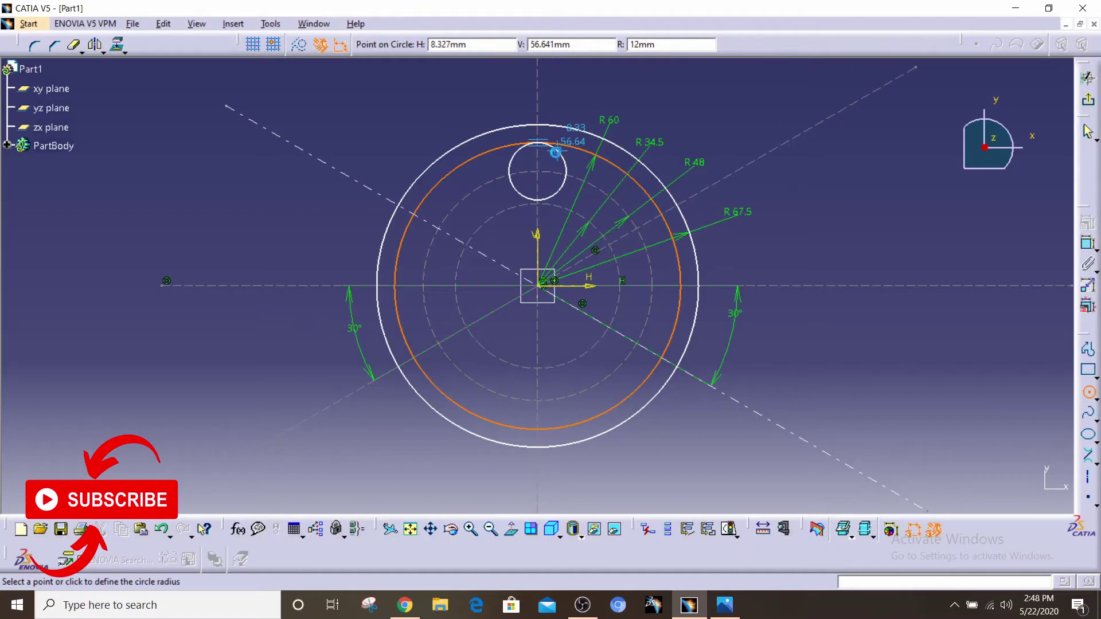
pyautogui.click(555, 152)
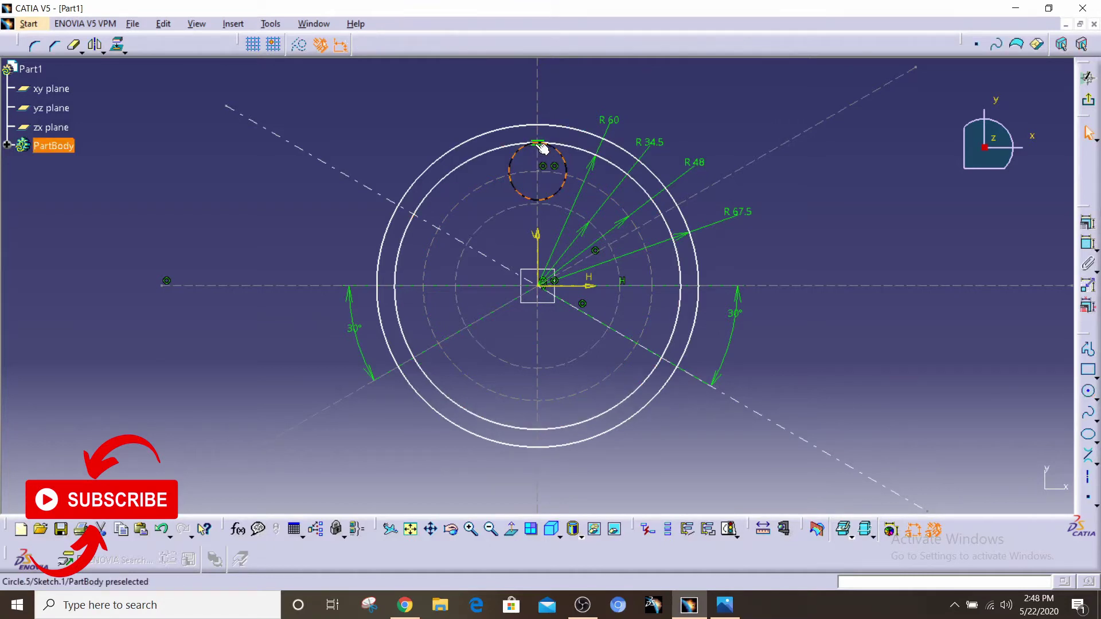
# Select the small circle's centre and the R48 circle, then dismiss the constraint options unapplied
pyautogui.hotkey('alt', 'Tab')
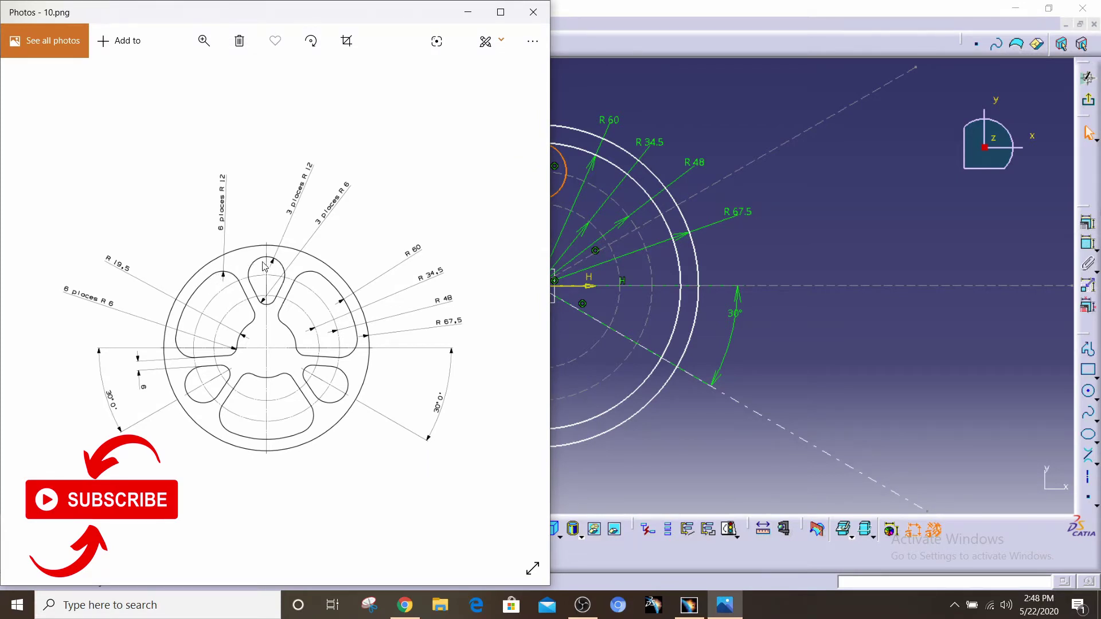
pyautogui.click(834, 207)
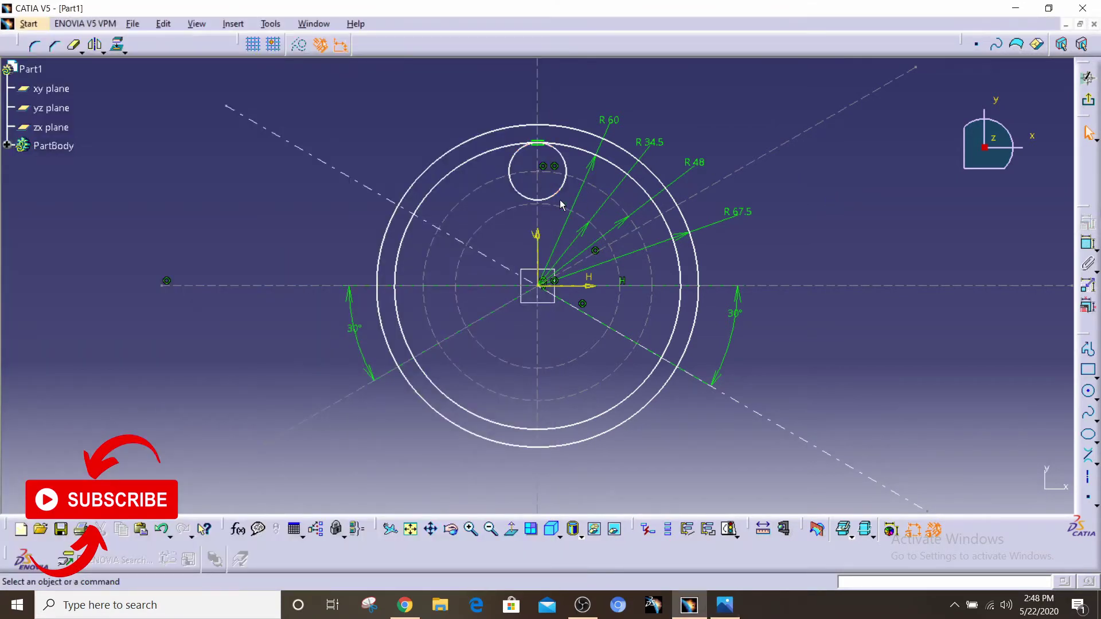
pyautogui.click(542, 168)
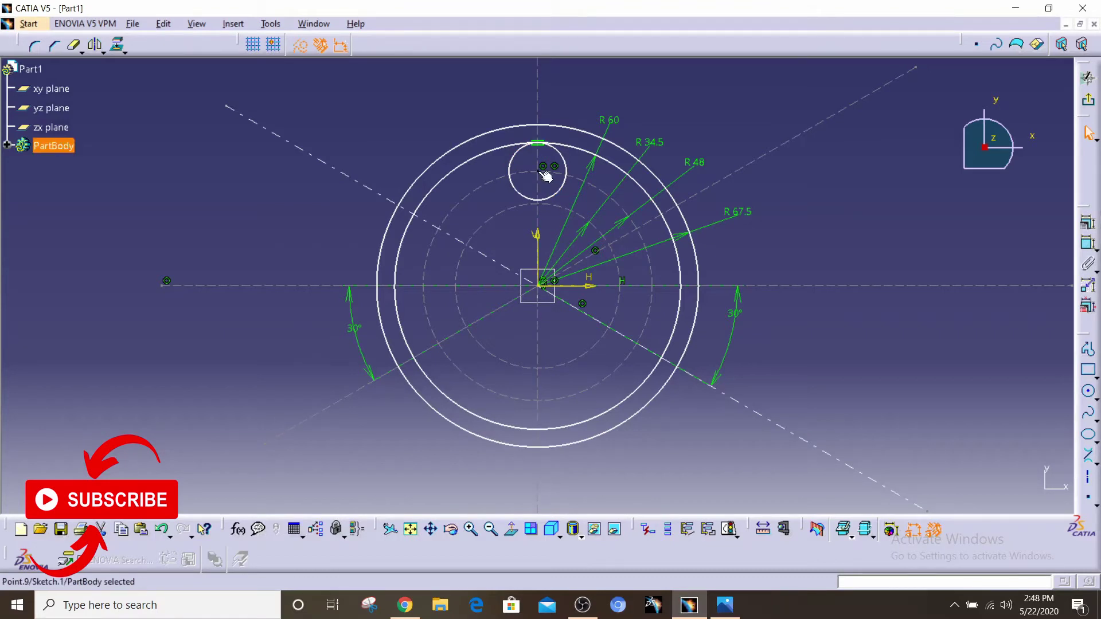
pyautogui.keyDown('ctrl'); pyautogui.click(572, 179); pyautogui.keyUp('ctrl')
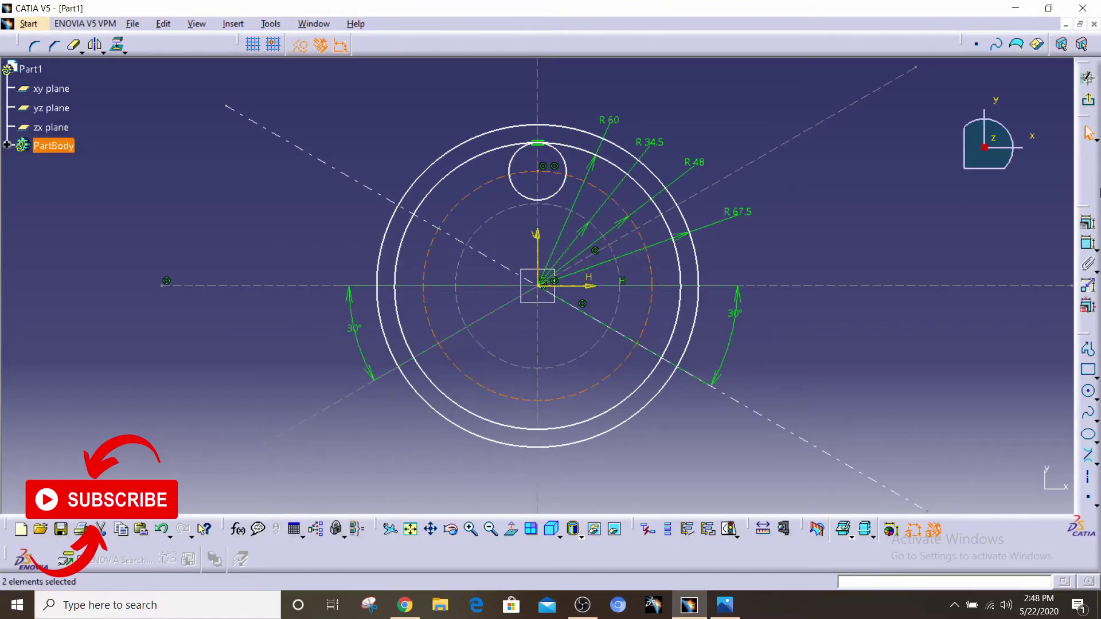
pyautogui.click(1087, 223)
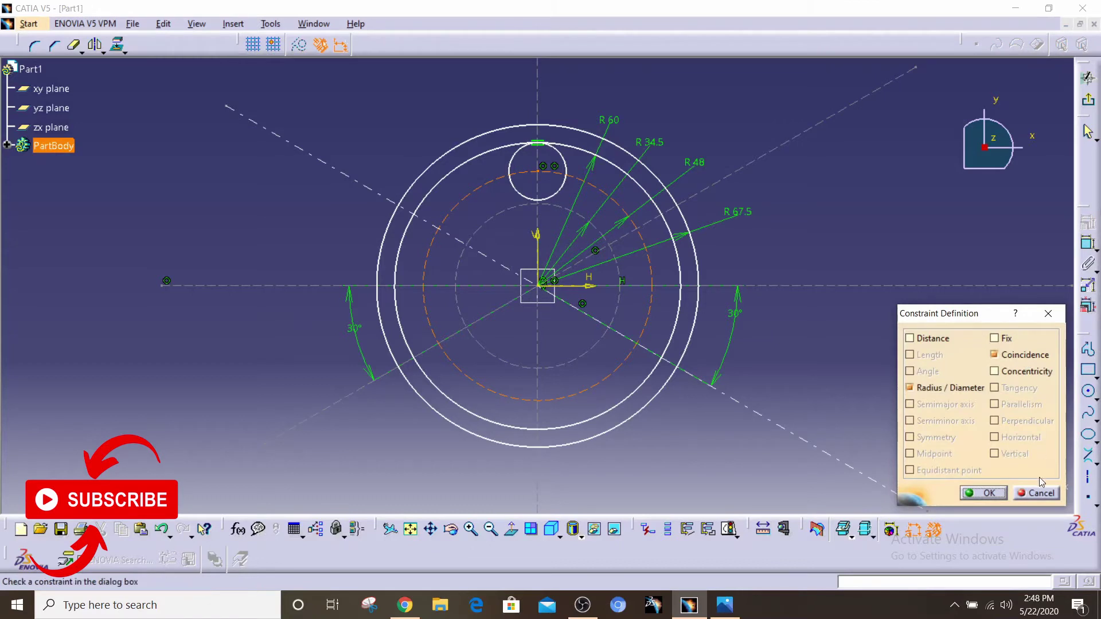
pyautogui.click(1032, 493)
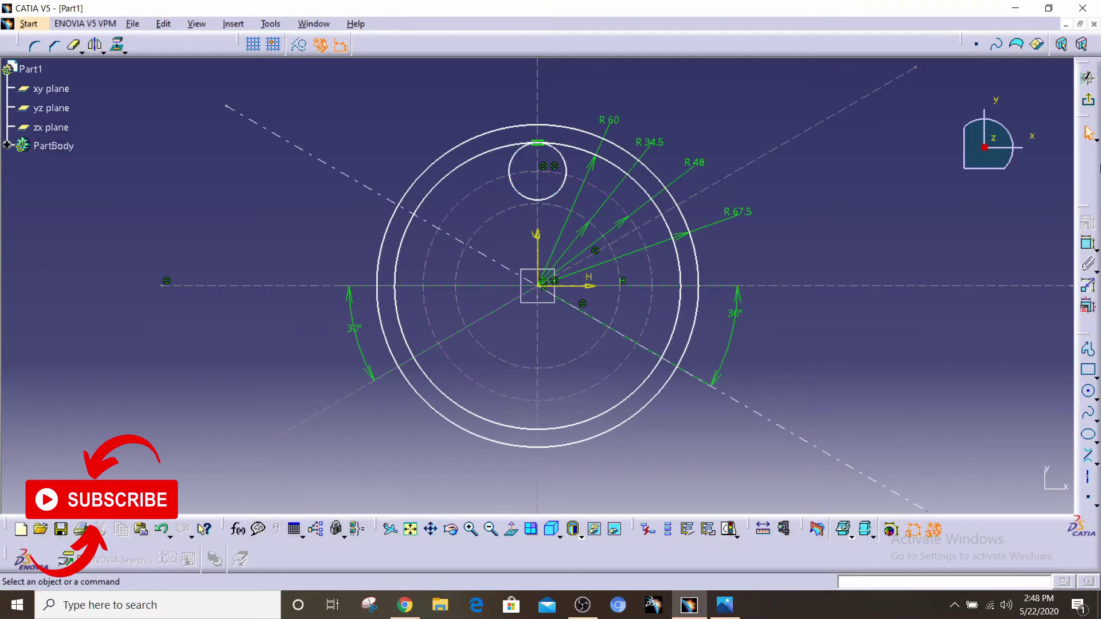
# Add a trial R 12 radius dimension to the small circle, then delete it
pyautogui.click(1088, 243)
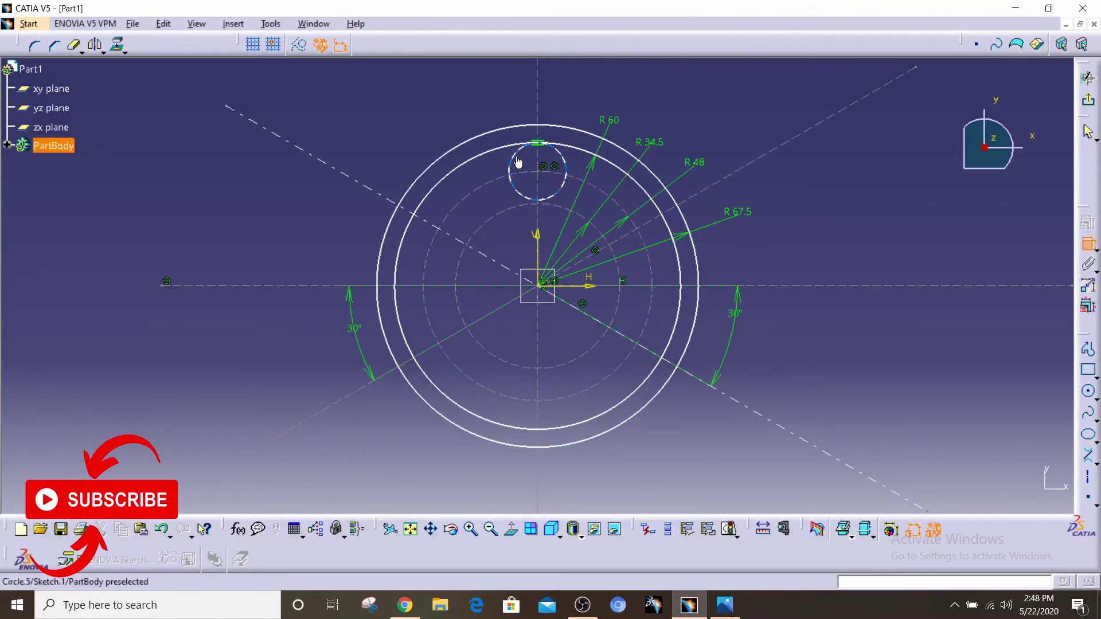
pyautogui.click(518, 163)
pyautogui.click(477, 115)
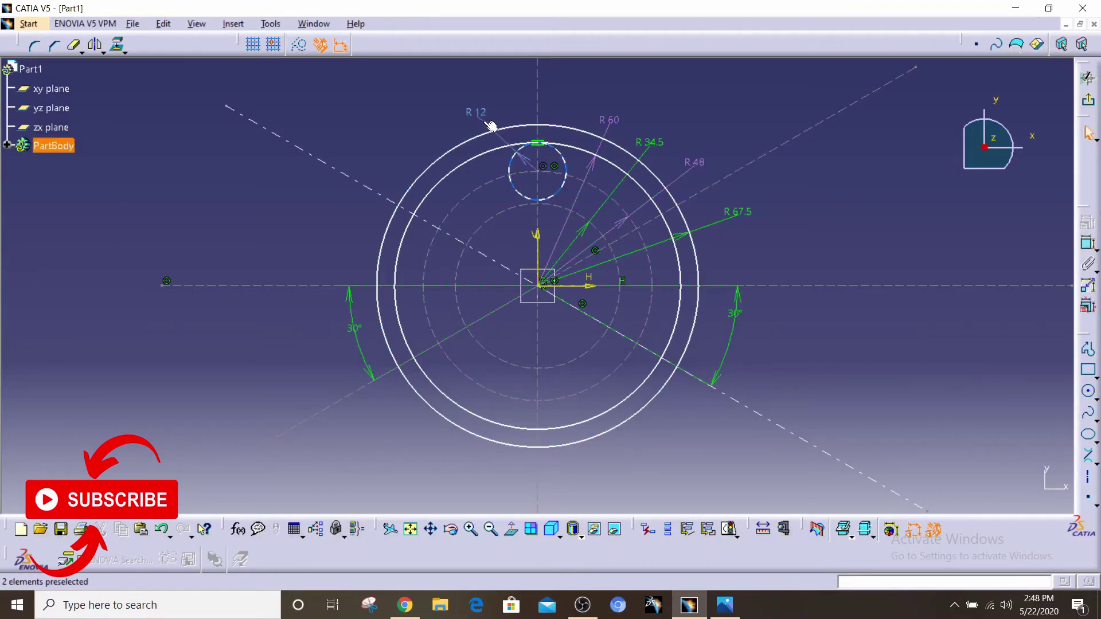
pyautogui.click(489, 120)
pyautogui.press('Delete')
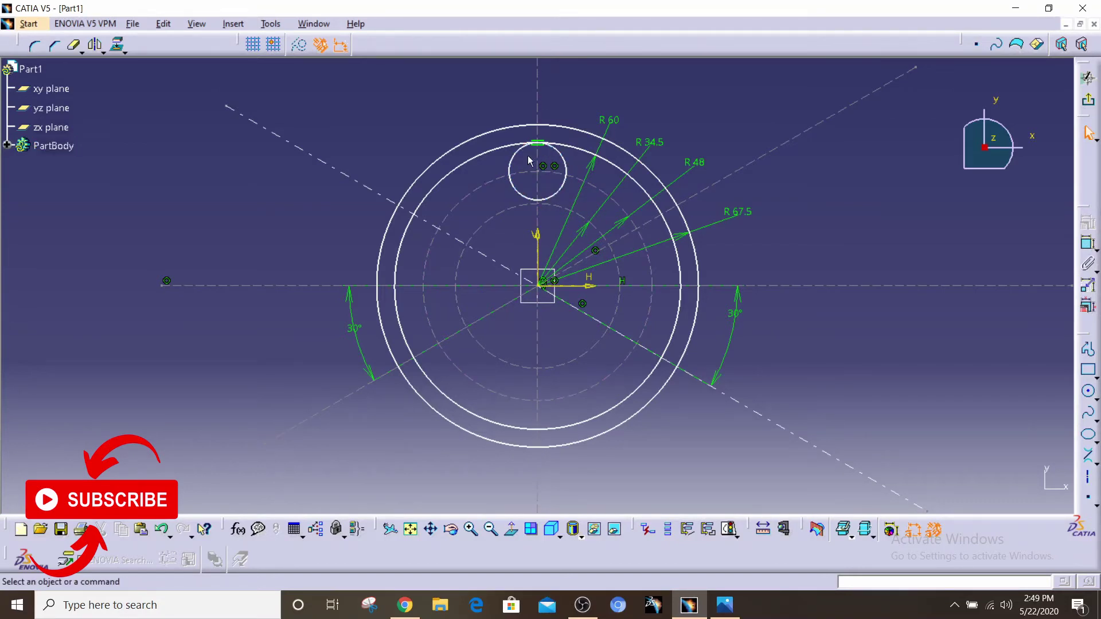
# Draw a second circle on the vertical guide just below the R12 circle
pyautogui.click(1088, 243)
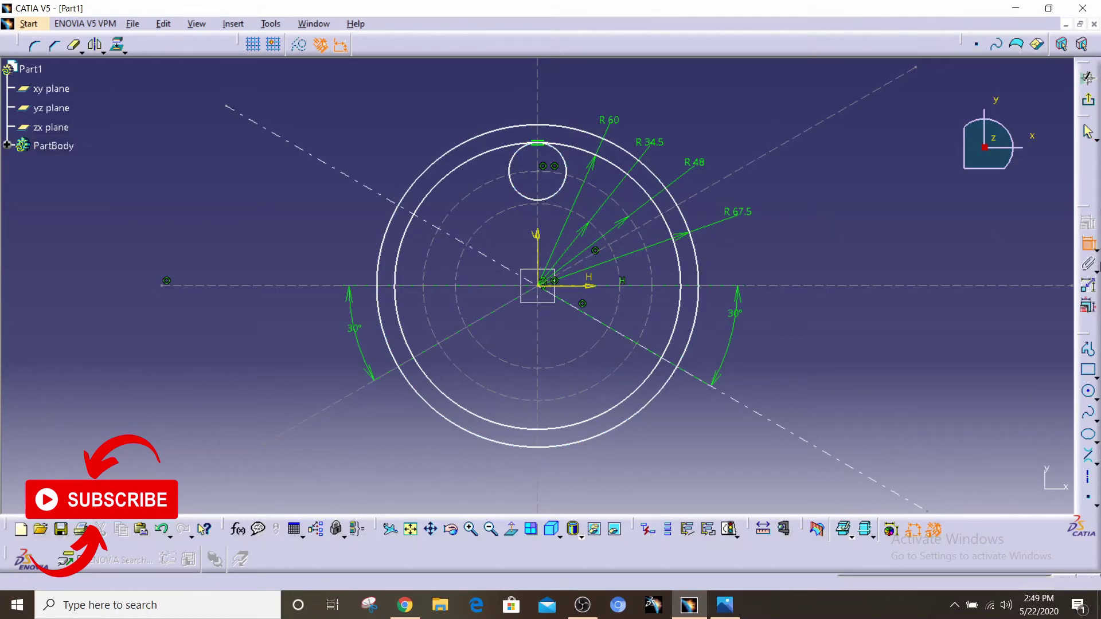
pyautogui.click(1090, 247)
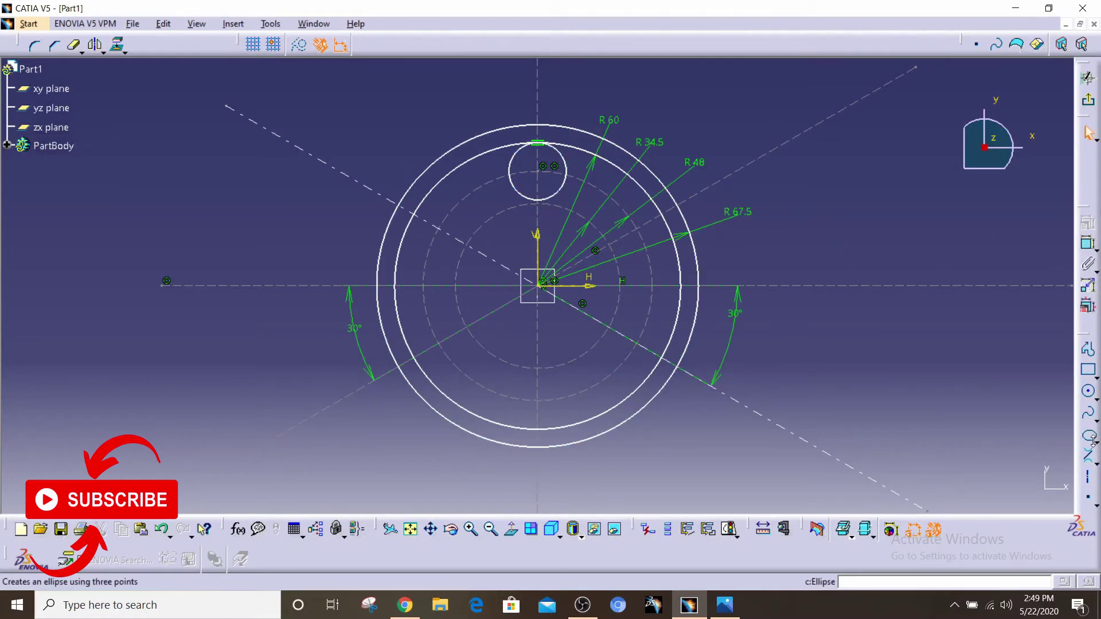
pyautogui.click(1089, 391)
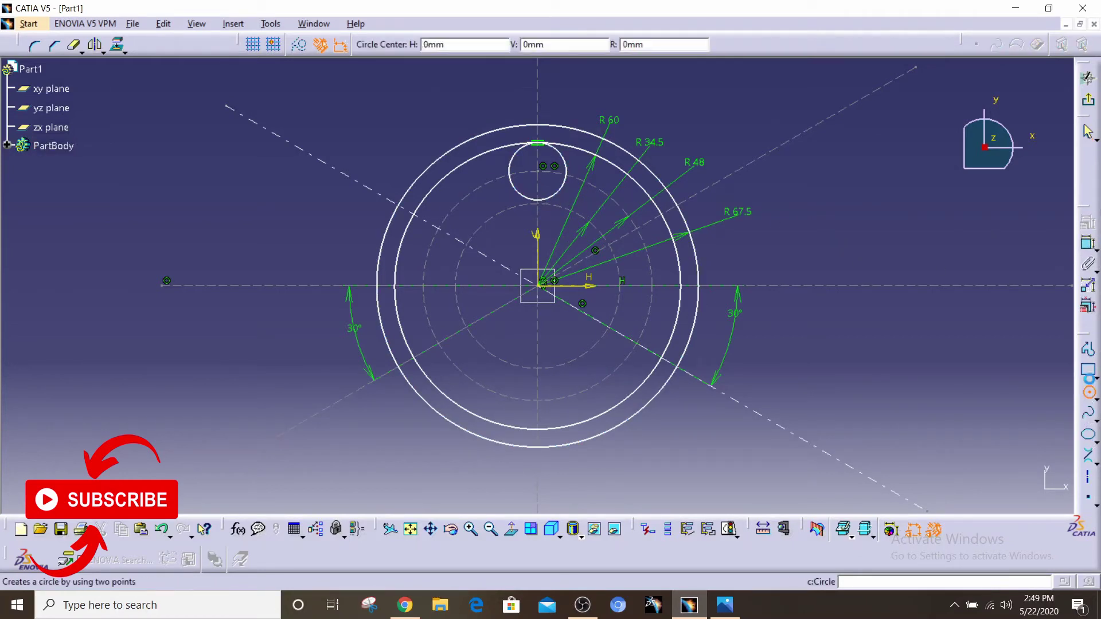
pyautogui.click(540, 210)
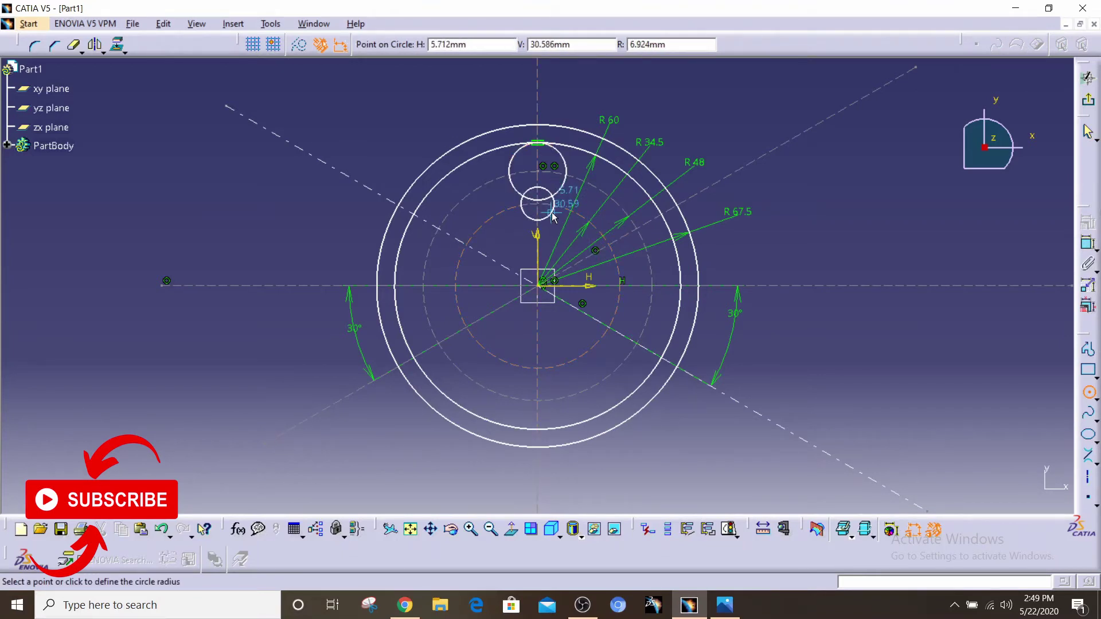
pyautogui.click(554, 218)
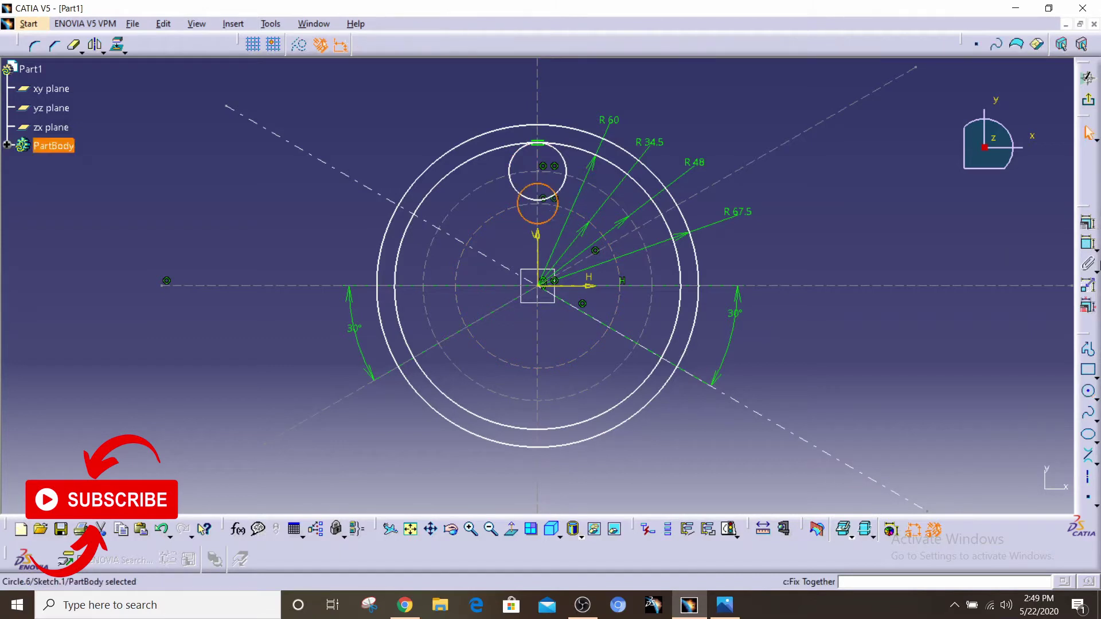
# Dimension the new circle's radius and set it to 6 mm
pyautogui.click(1089, 243)
pyautogui.click(524, 217)
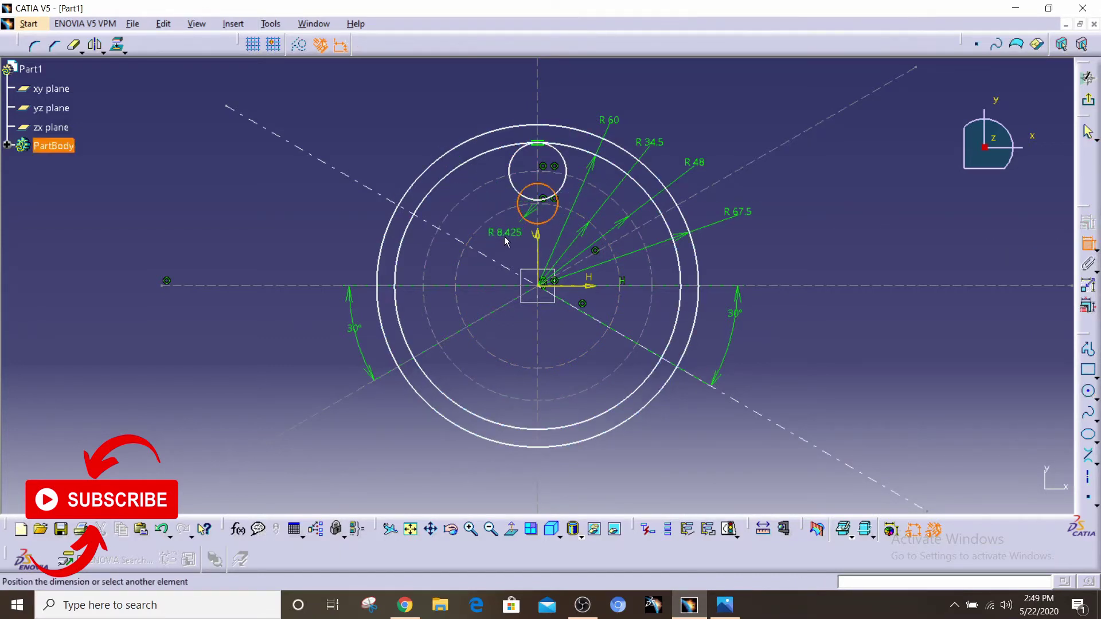
pyautogui.click(506, 241)
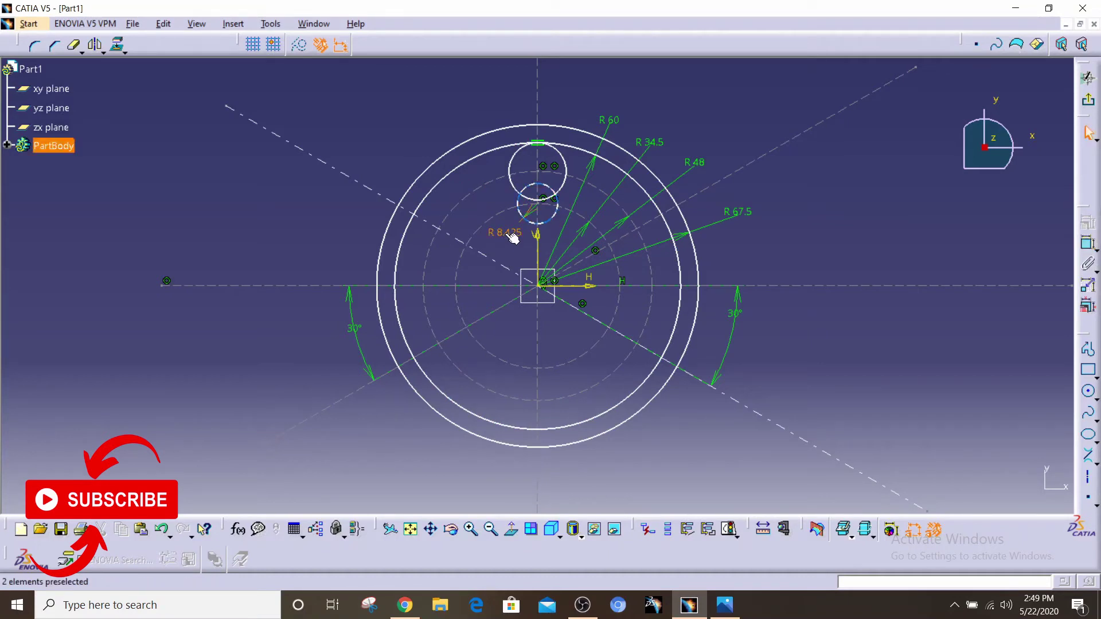
pyautogui.doubleClick(504, 233)
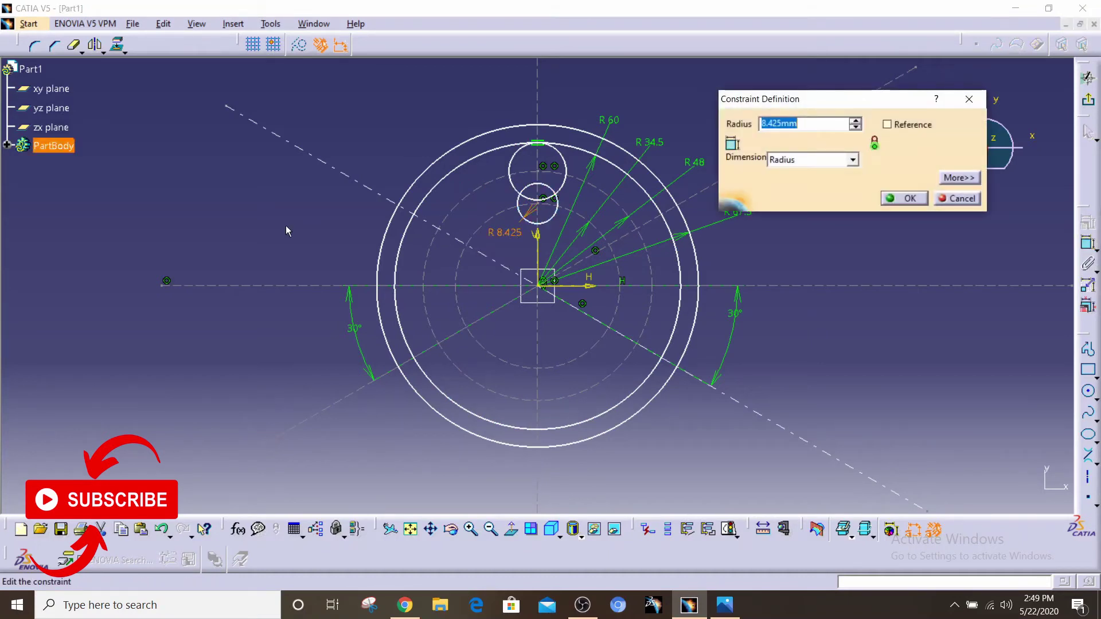
pyautogui.write('6')
pyautogui.press('Return')
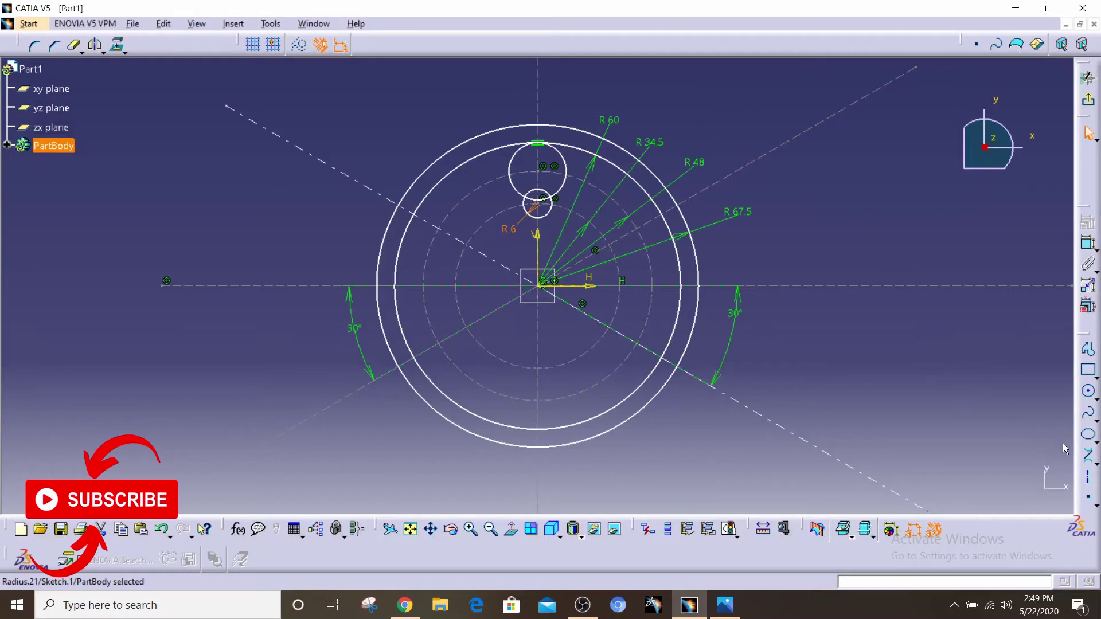
# Draw bi-tangent lines joining the R12 and R6 circles on the right and left sides
pyautogui.click(1091, 463)
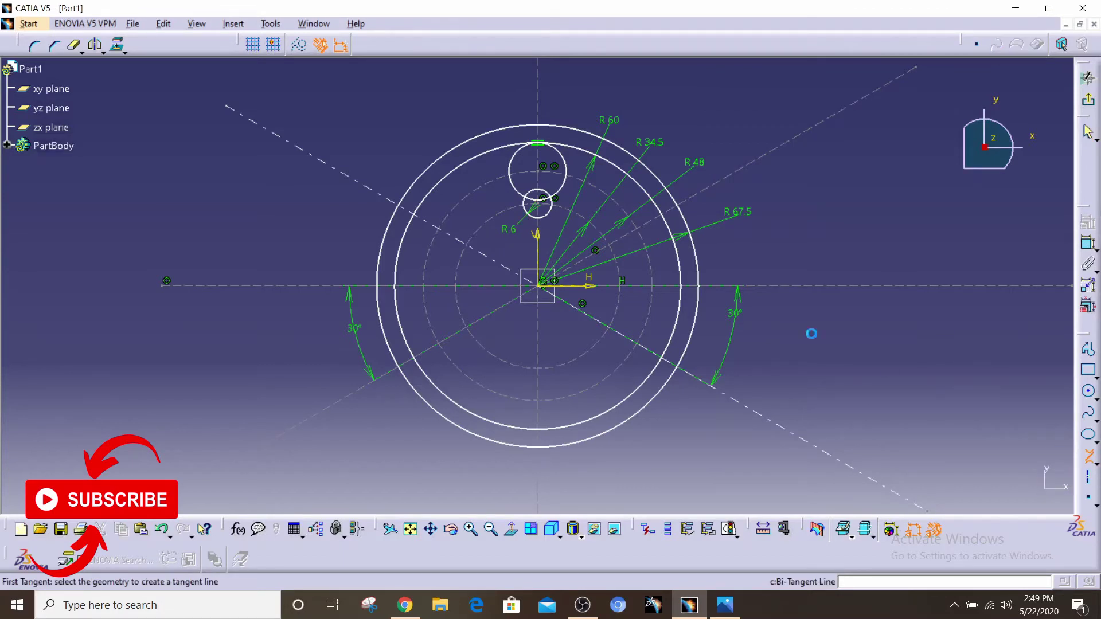
pyautogui.click(561, 193)
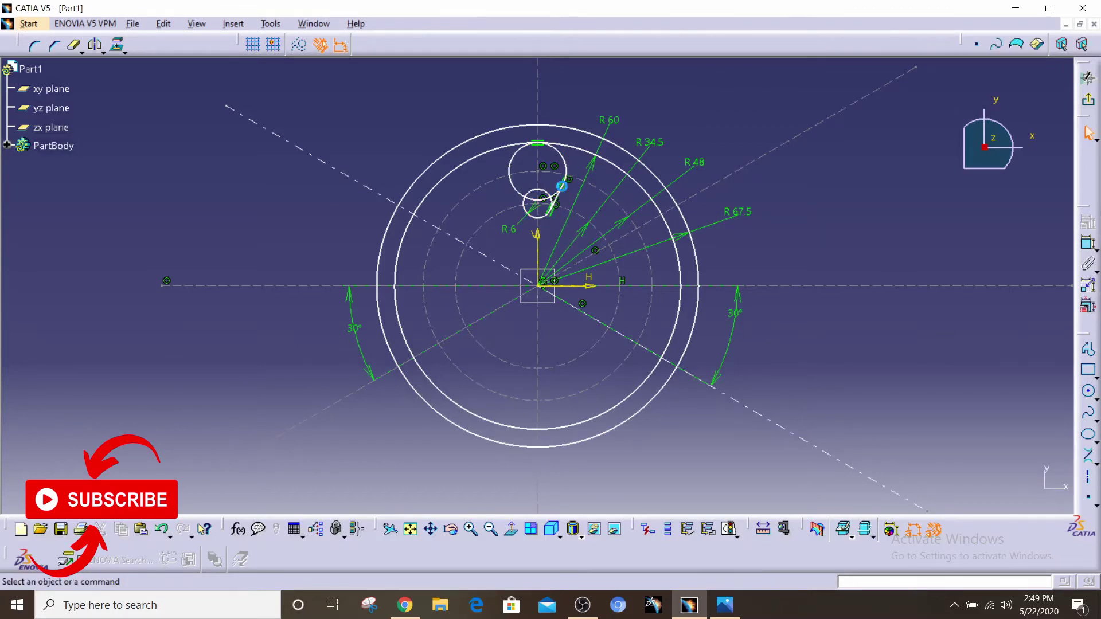
pyautogui.click(1092, 462)
pyautogui.click(517, 192)
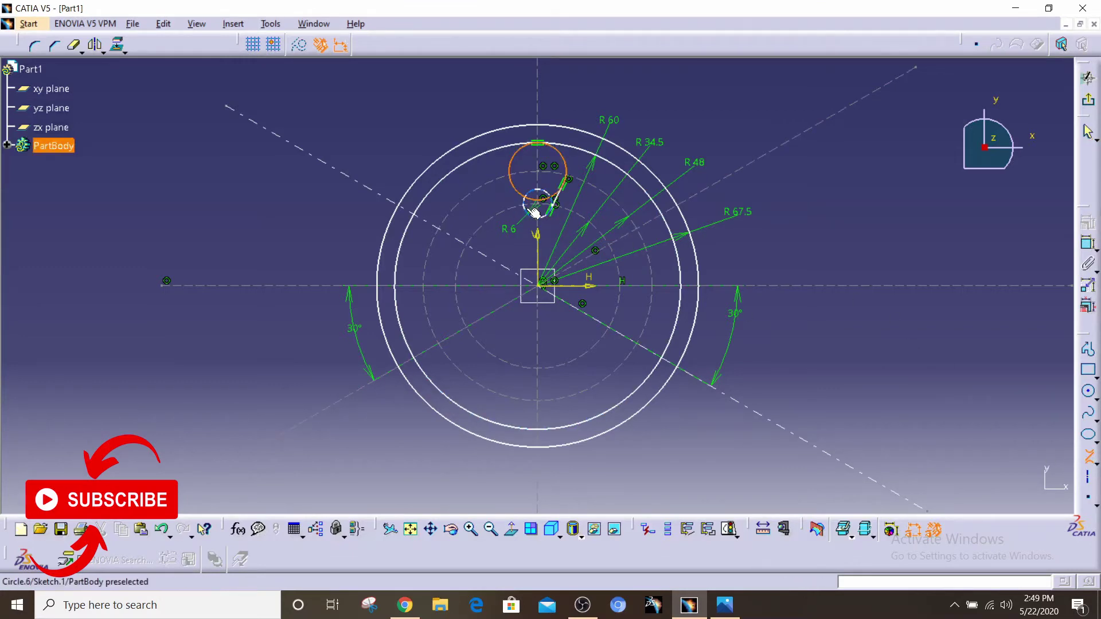
pyautogui.click(534, 212)
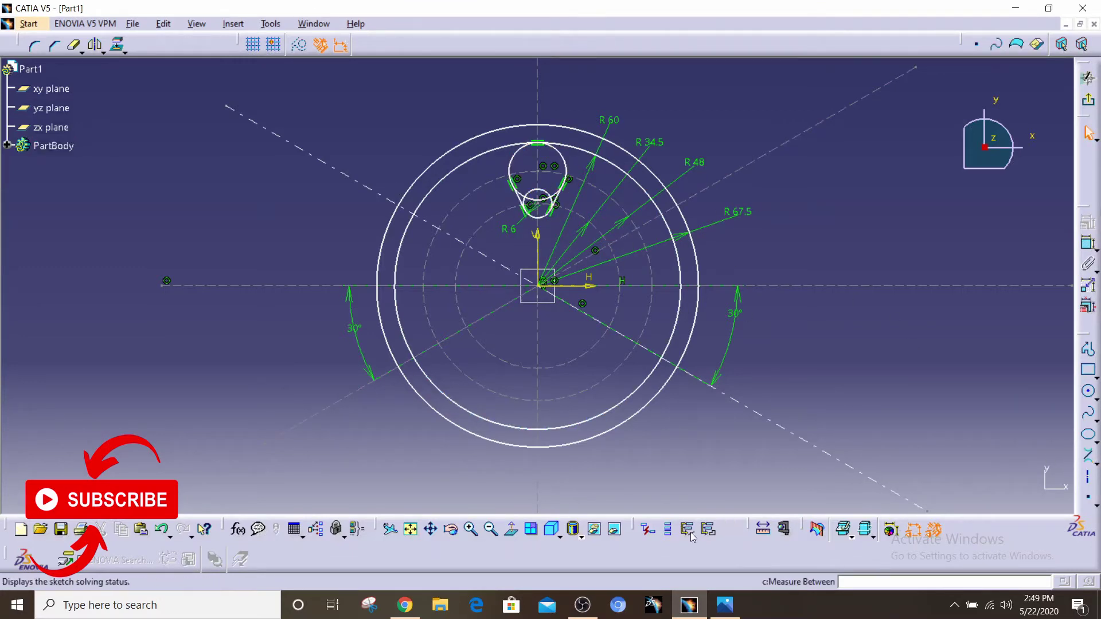
# Quick Trim the R6 arc inside the R12 circle and the R12 circle's lower arc between the tangents
pyautogui.click(725, 605)
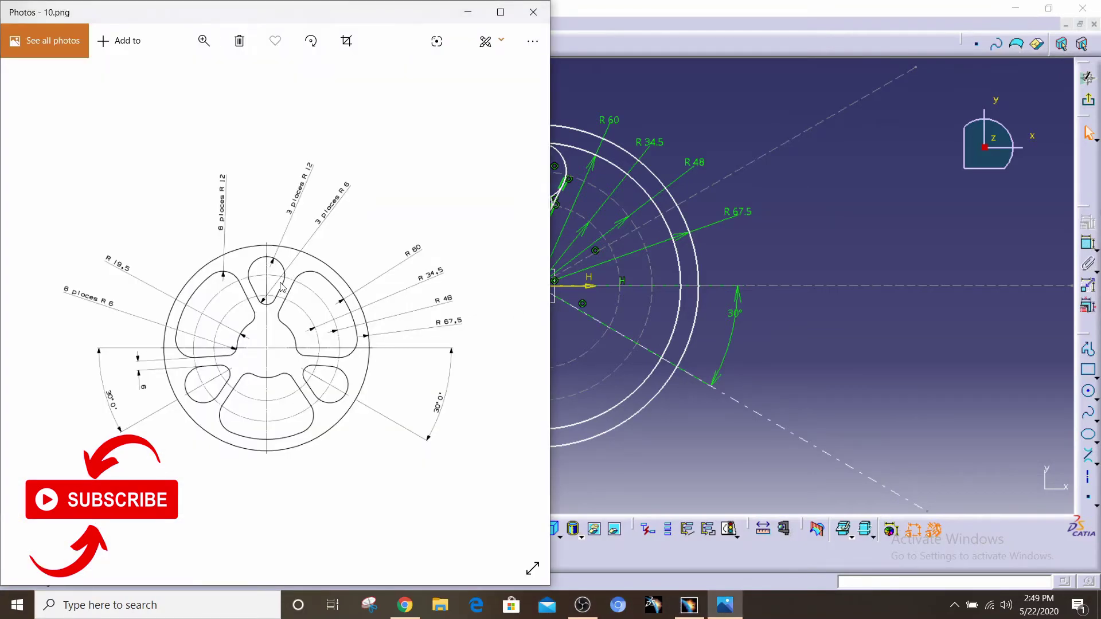
pyautogui.click(738, 605)
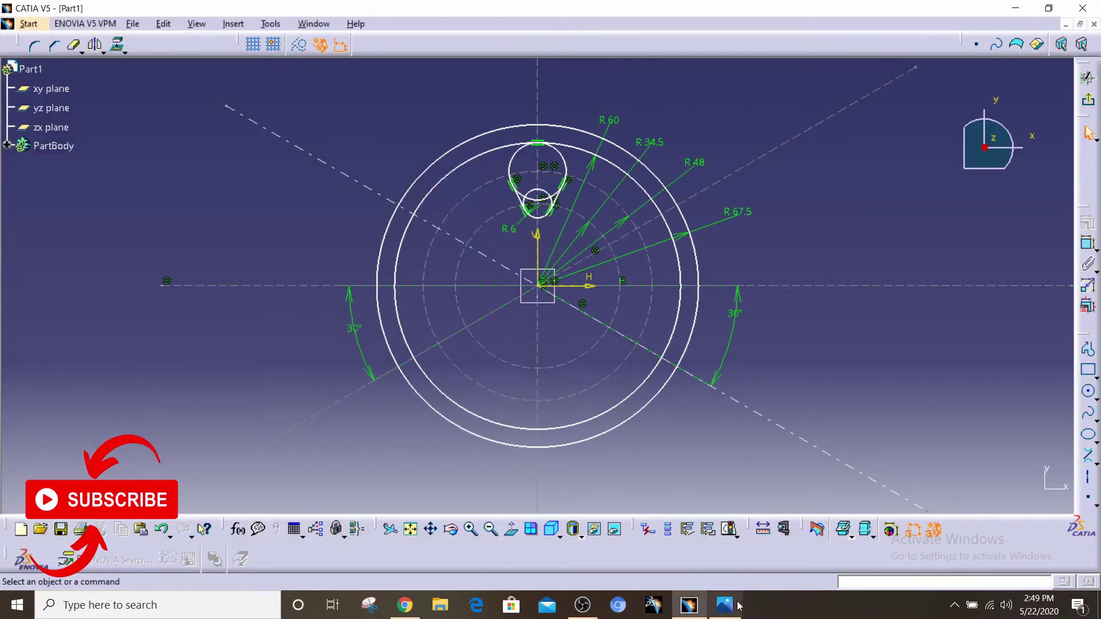
pyautogui.click(471, 528)
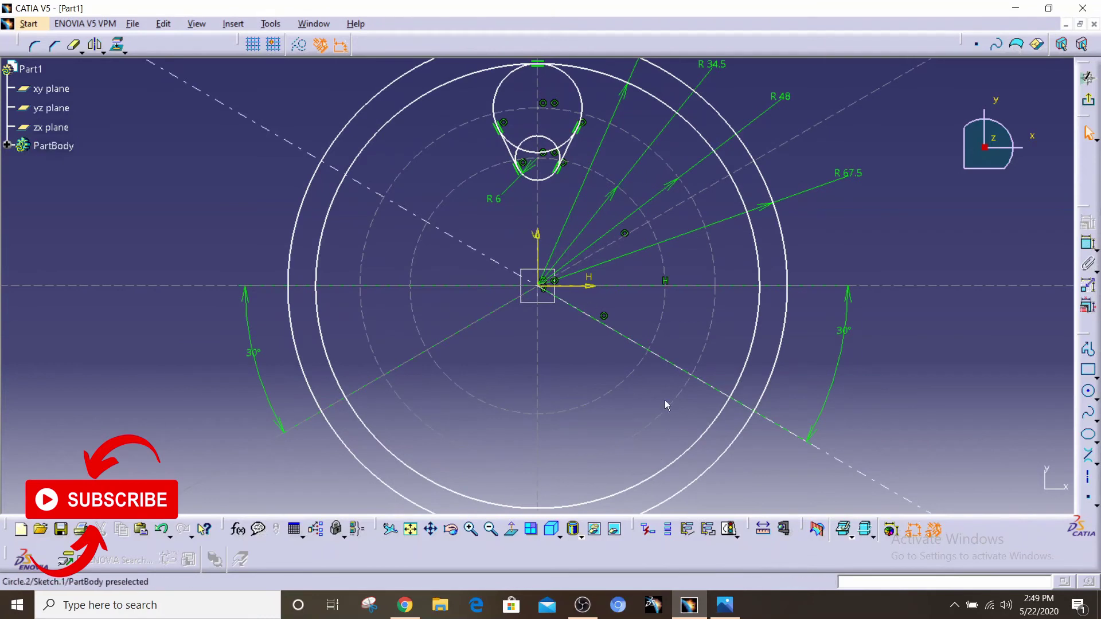
pyautogui.click(74, 49)
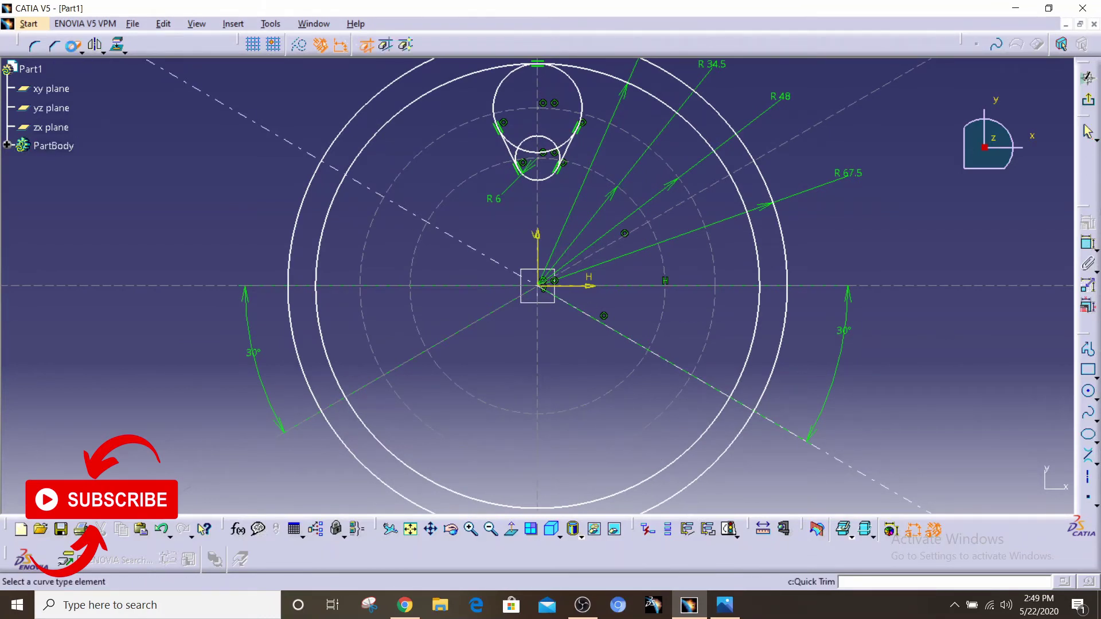
pyautogui.click(539, 139)
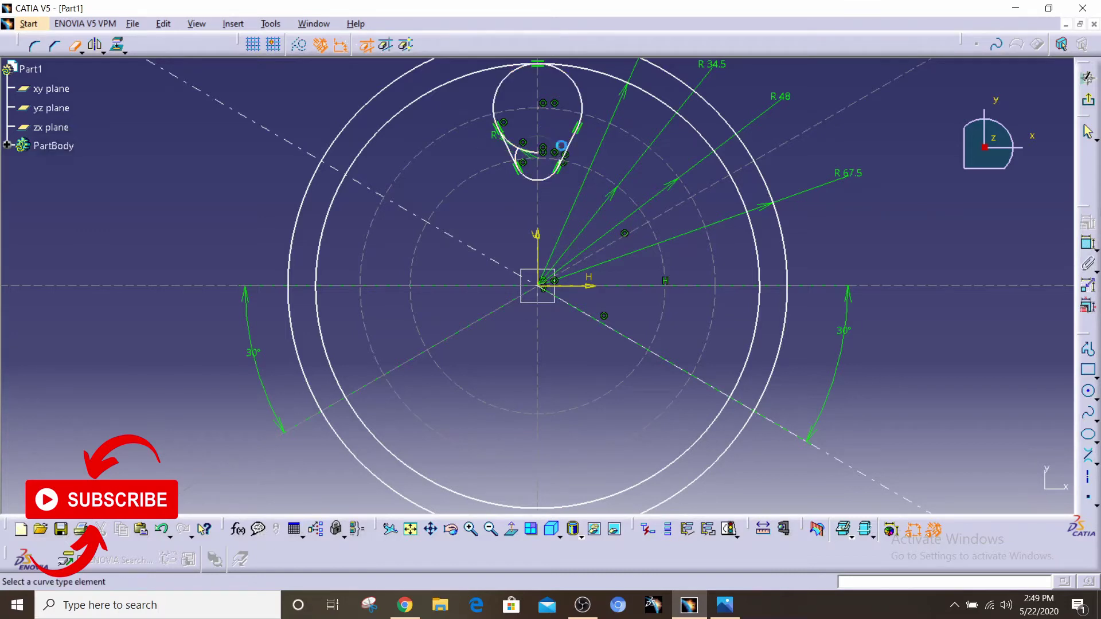
pyautogui.click(522, 159)
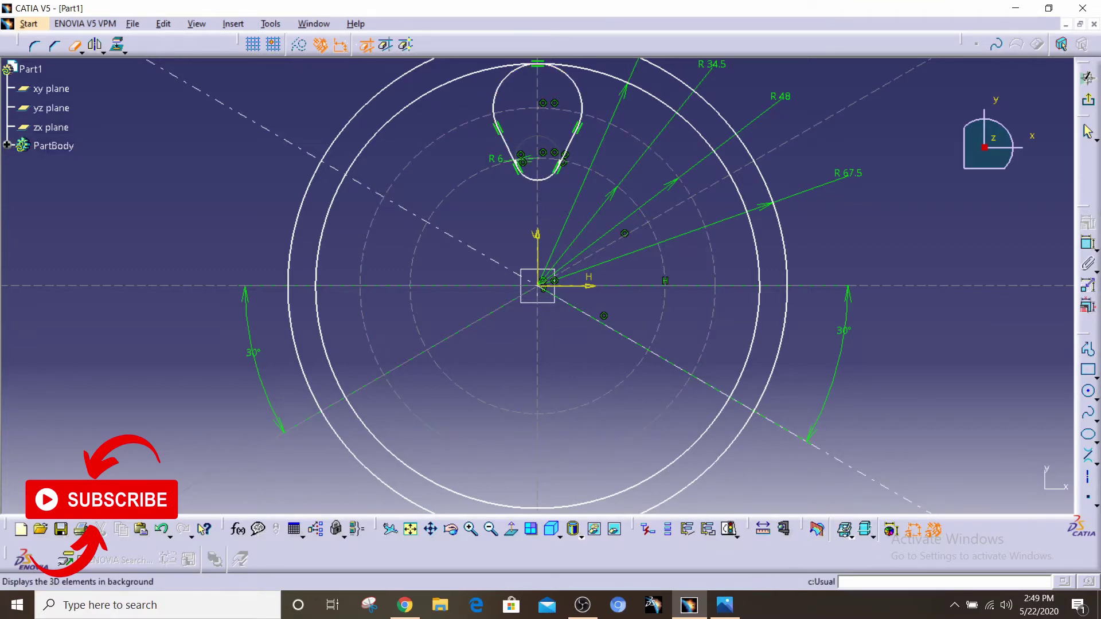
pyautogui.click(491, 529)
pyautogui.click(491, 529)
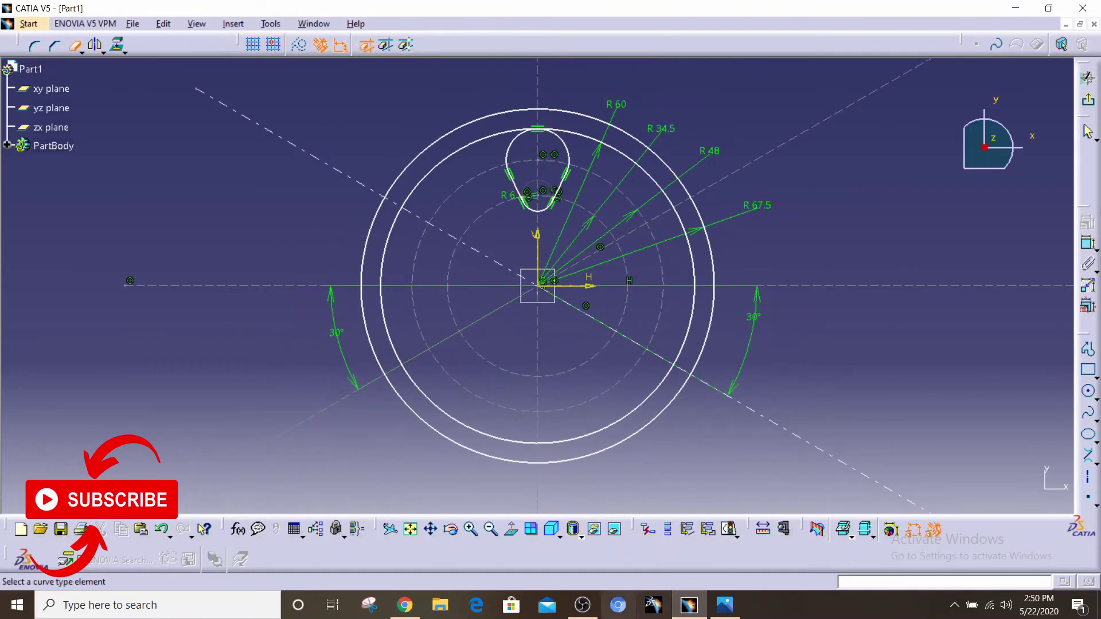
# Hide the geometric and dimensional constraint symbols in the sketch
pyautogui.click(725, 605)
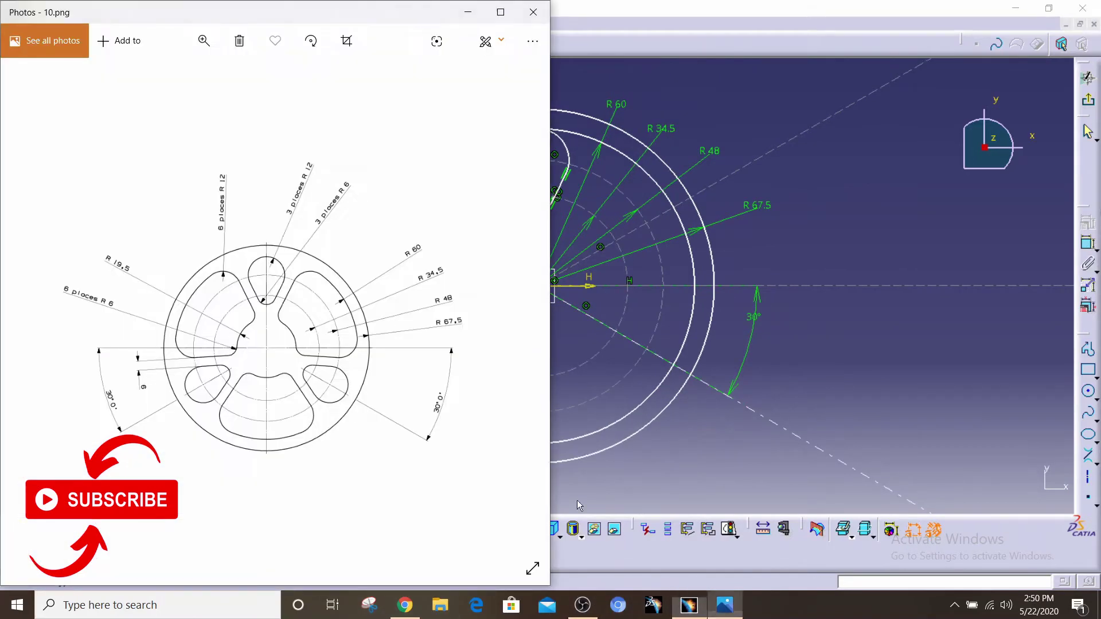
pyautogui.click(854, 281)
pyautogui.click(913, 528)
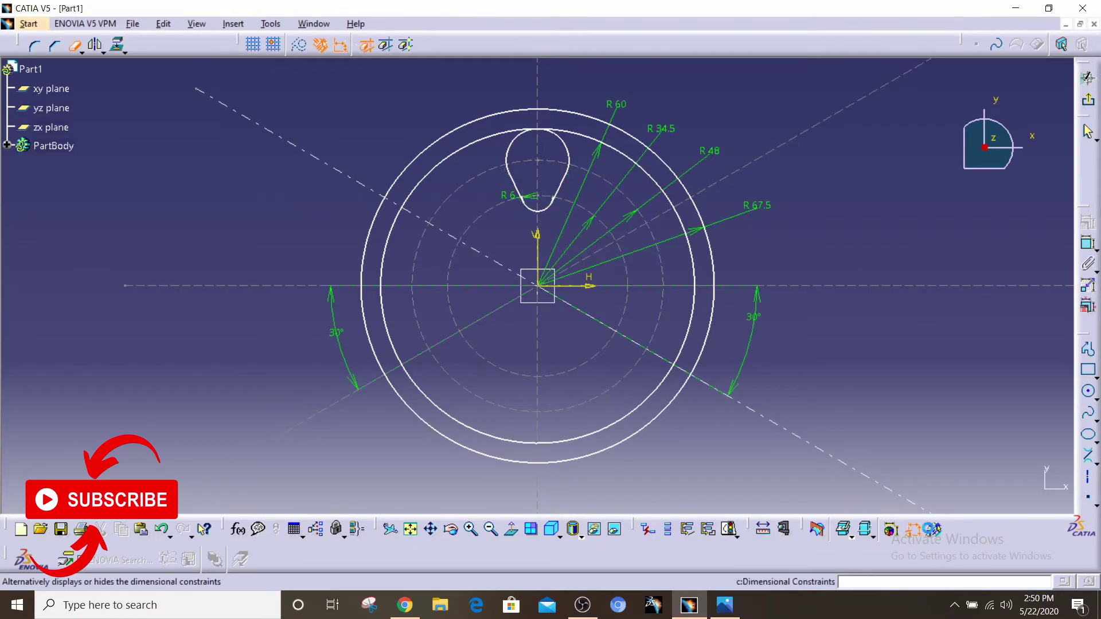
pyautogui.click(918, 528)
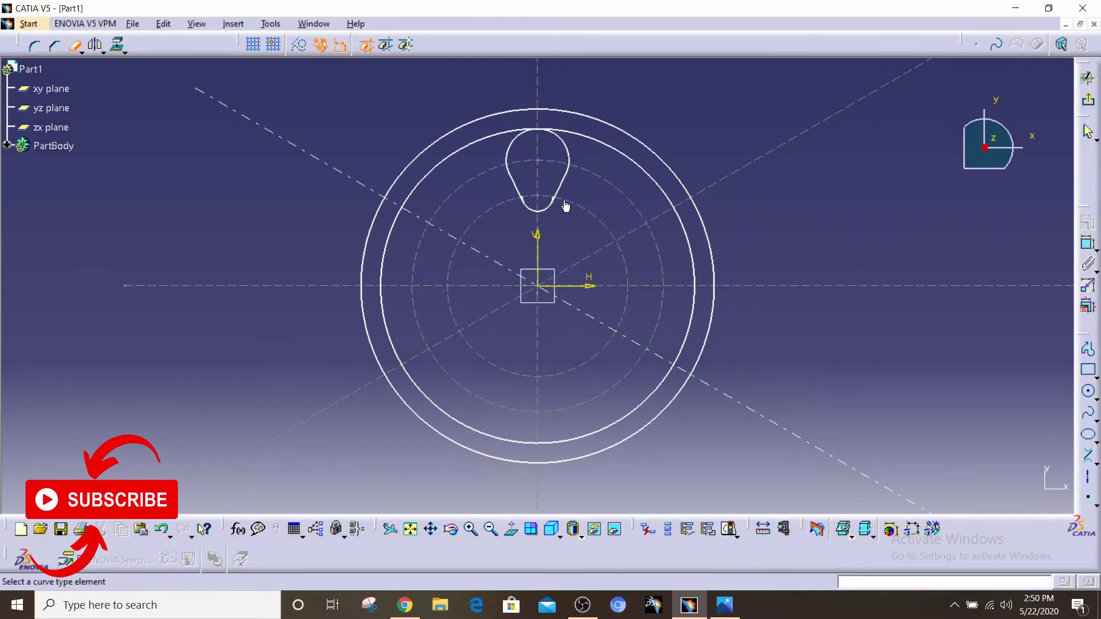
# Zoom in on the R6 arc and trim the leftover stubs at the right and left junctions
pyautogui.click(472, 529)
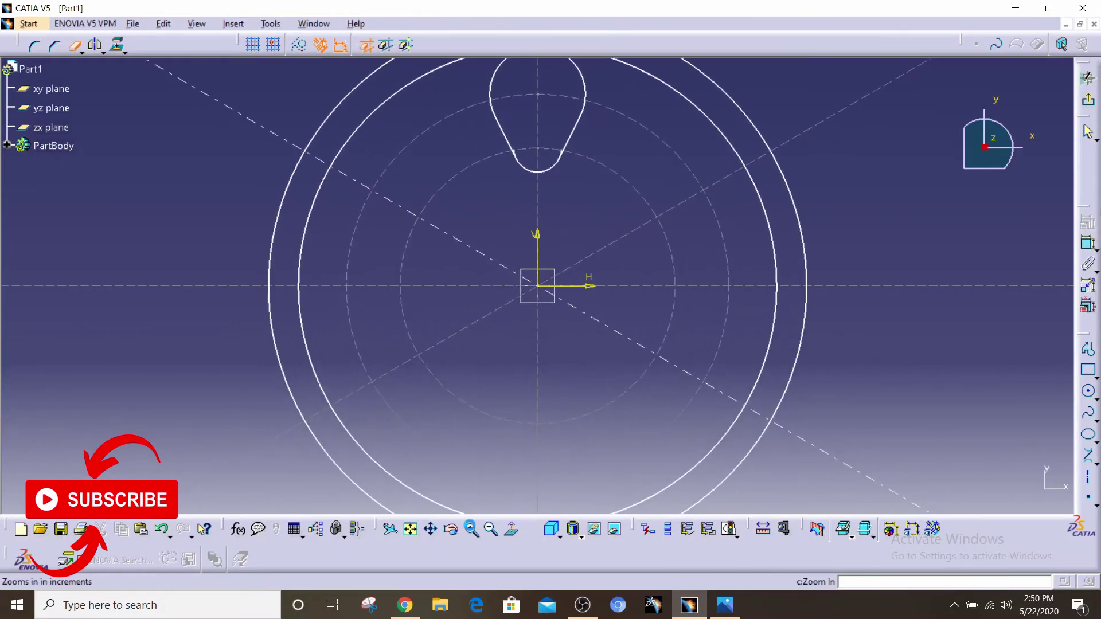
pyautogui.click(430, 529)
pyautogui.moveTo(564, 217); pyautogui.dragTo(562, 389)
pyautogui.moveTo(467, 506)
pyautogui.keyDown('ctrl'); pyautogui.mouseDown(button='middle')
pyautogui.moveTo(436, 343)
pyautogui.moveTo(480, 252)
pyautogui.mouseUp(button='middle'); pyautogui.keyUp('ctrl')
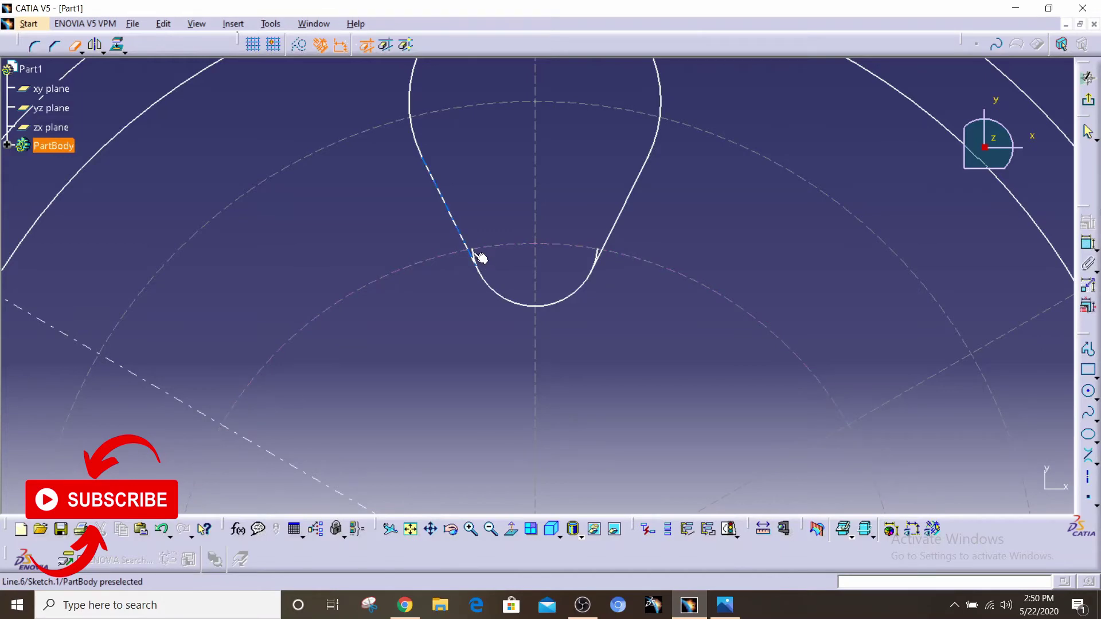
pyautogui.click(490, 528)
pyautogui.click(470, 529)
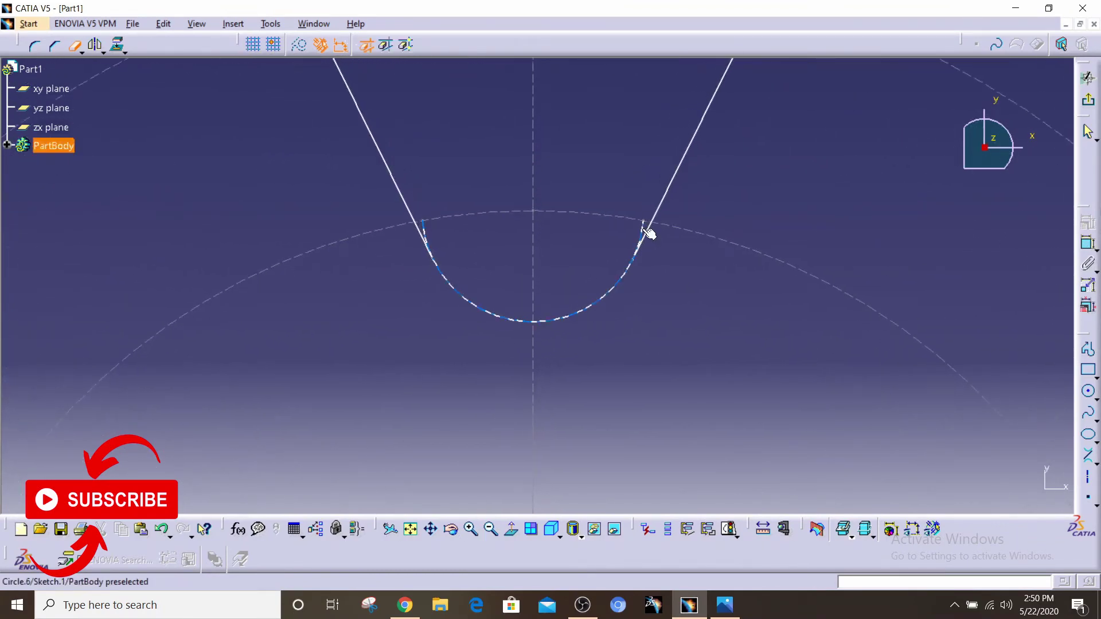
pyautogui.click(645, 230)
pyautogui.click(430, 235)
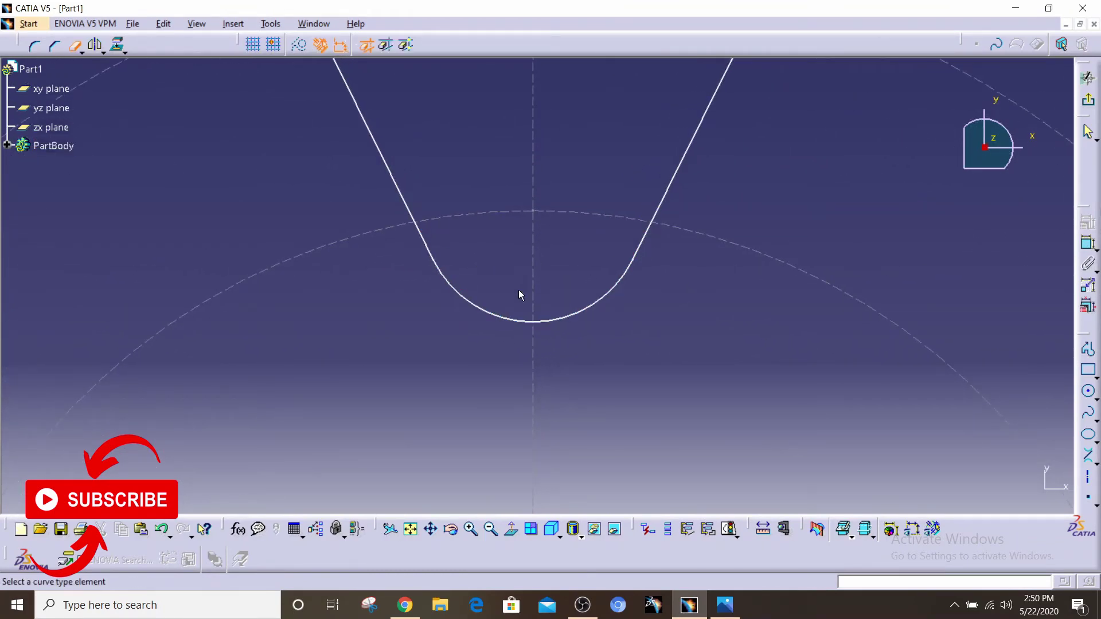
# Show the dimensional constraints again and zoom out to the whole keyhole
pyautogui.click(914, 529)
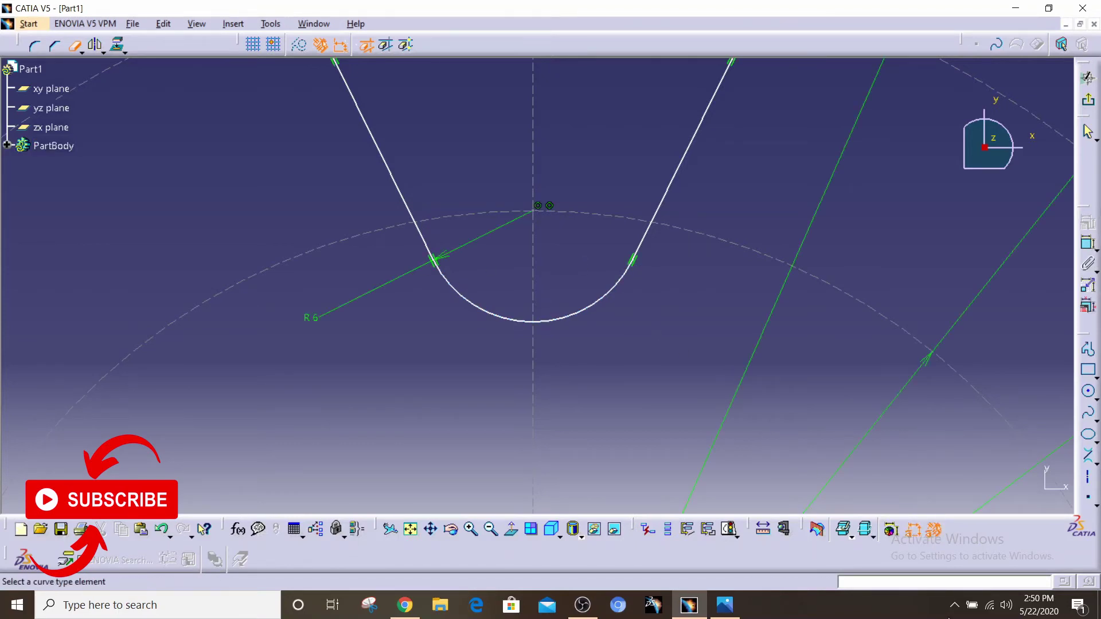
pyautogui.click(491, 532)
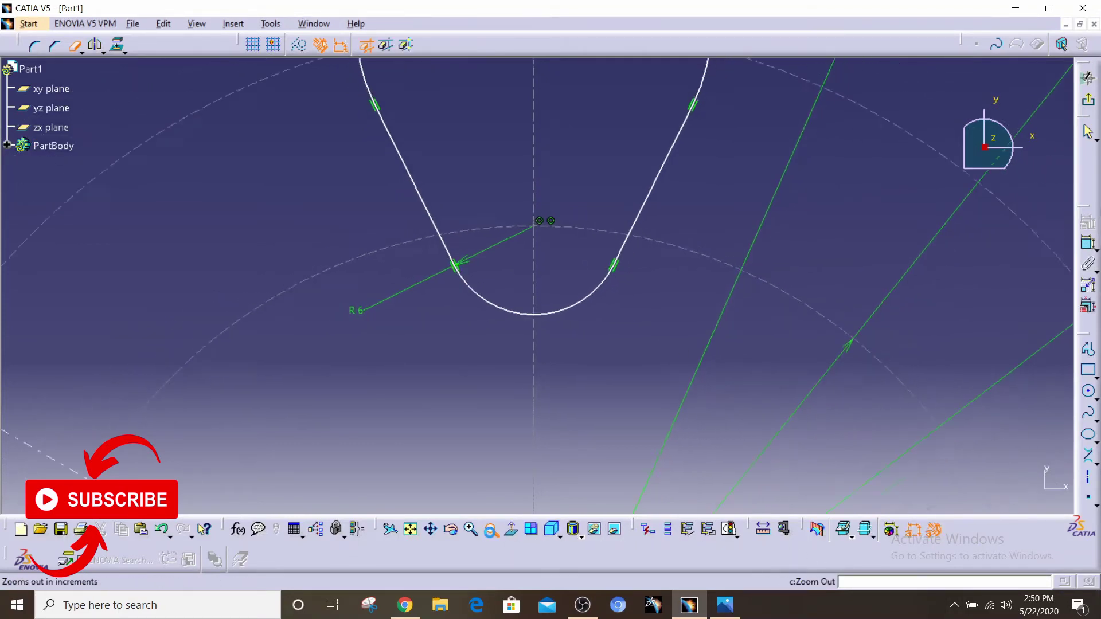
pyautogui.click(491, 532)
pyautogui.click(491, 533)
pyautogui.click(491, 532)
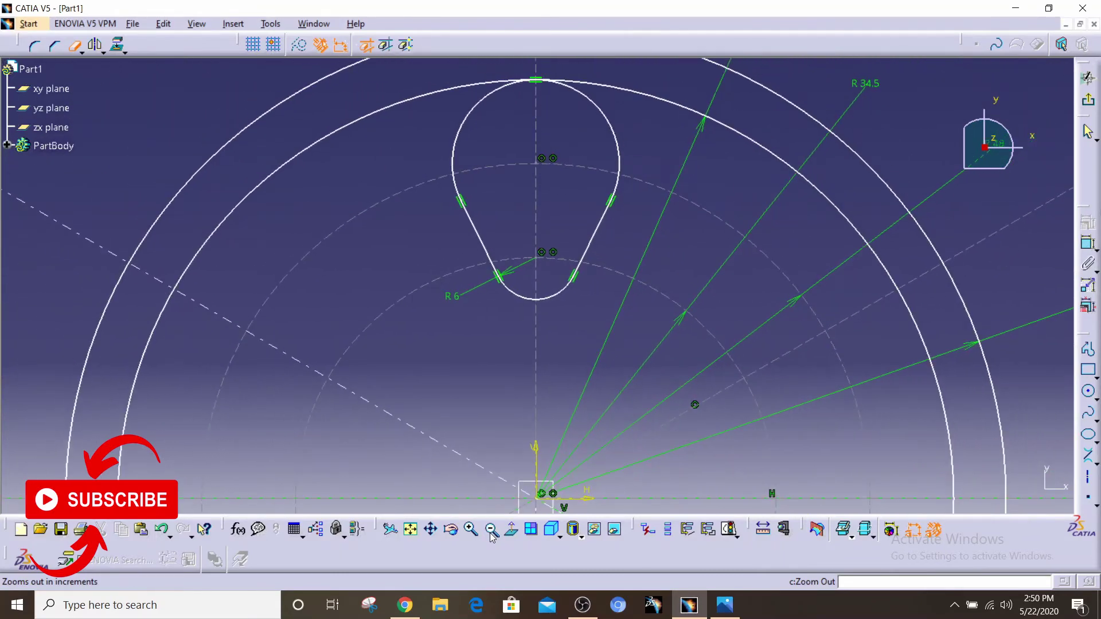